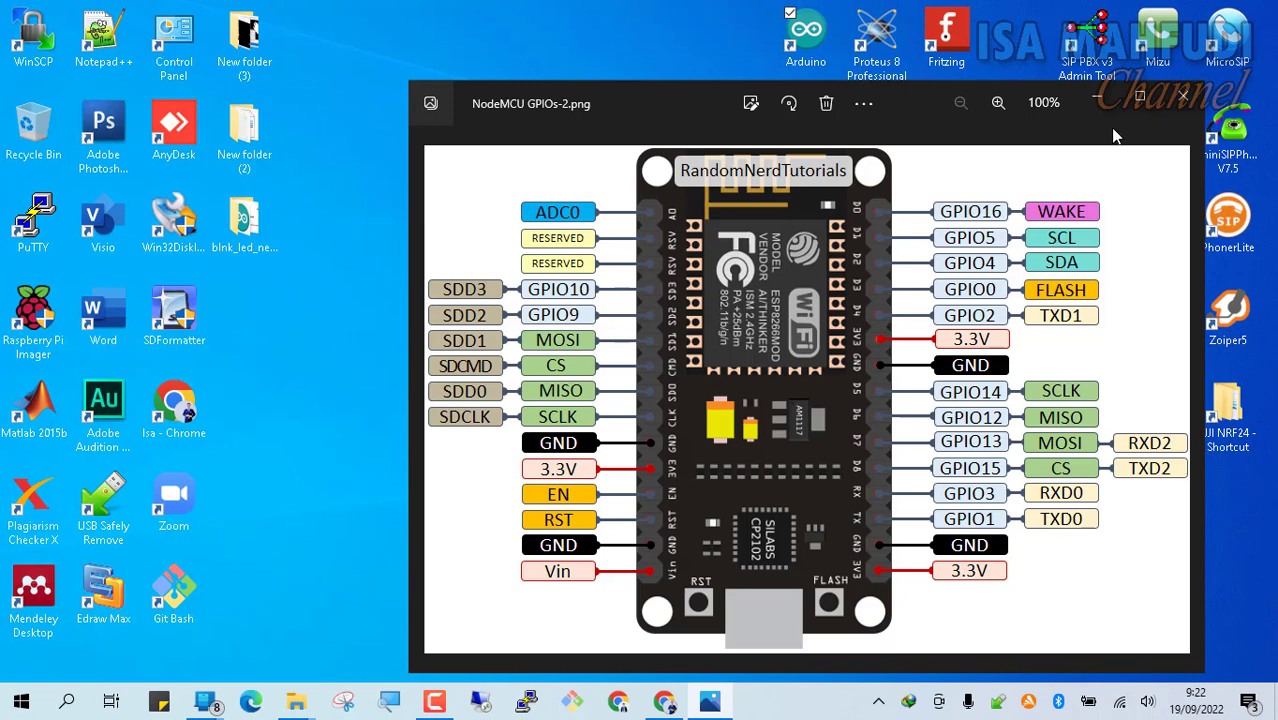
Copy the ESP8266 package link from the Board Url text file in the blnk_led_new_app folder.
key("alt+F4")
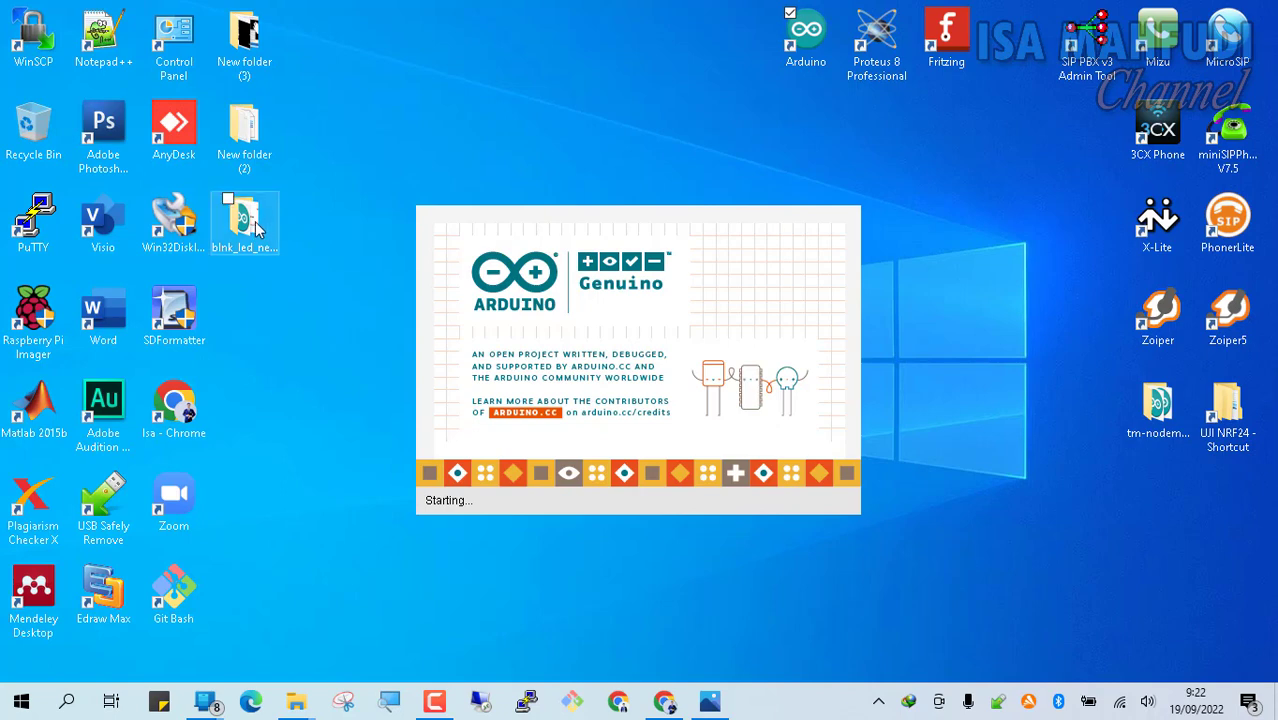
double_click(257, 228)
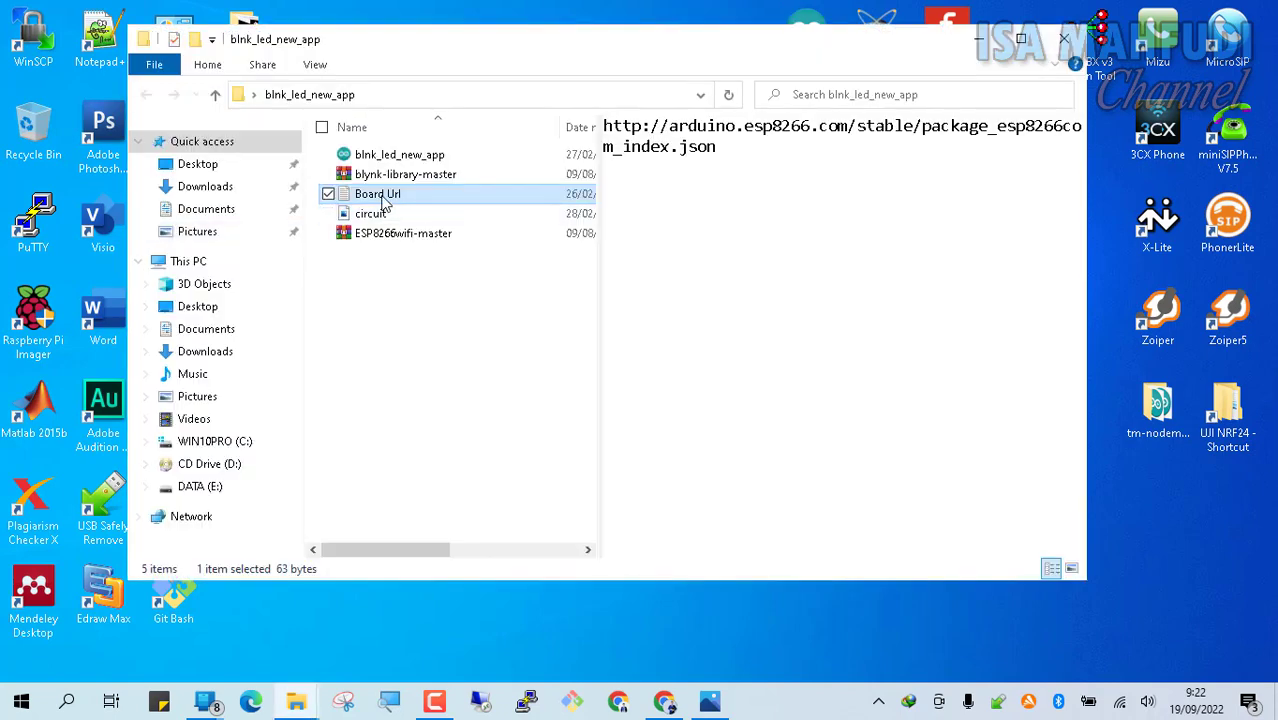
double_click(382, 197)
key("ctrl+a")
key("ctrl+c")
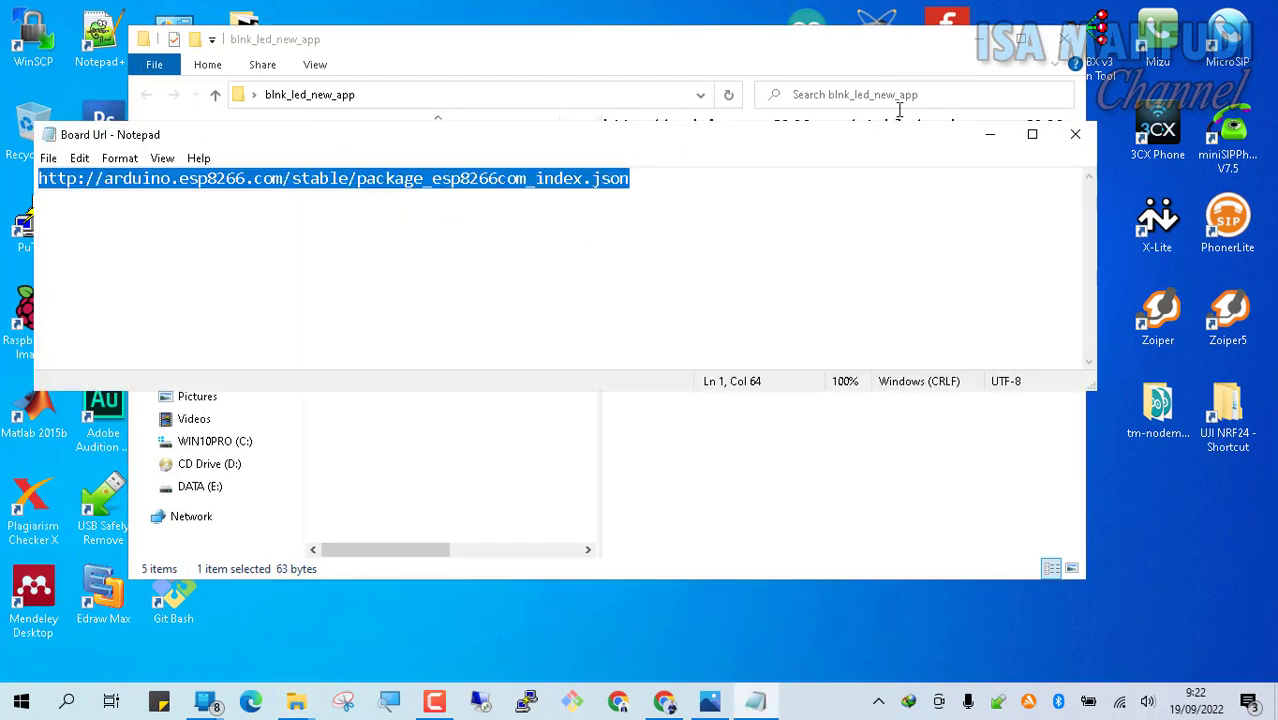
left_click(990, 134)
left_click(9, 29)
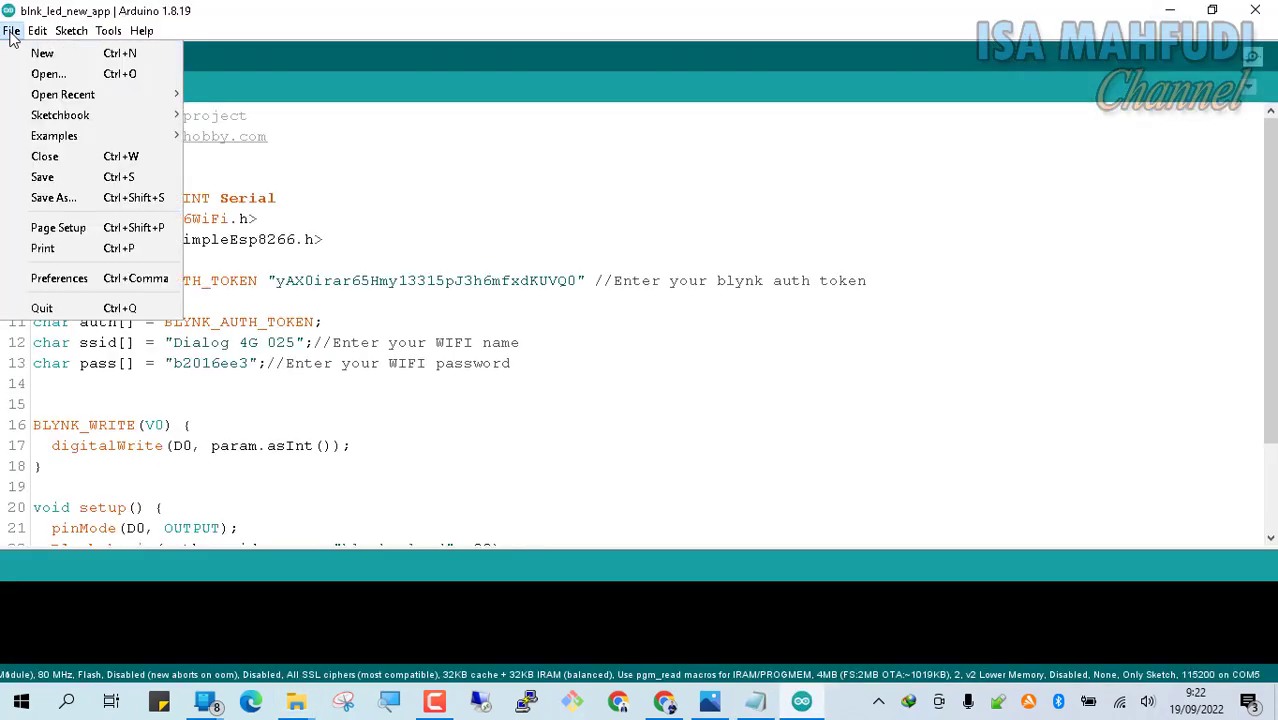
left_click(147, 283)
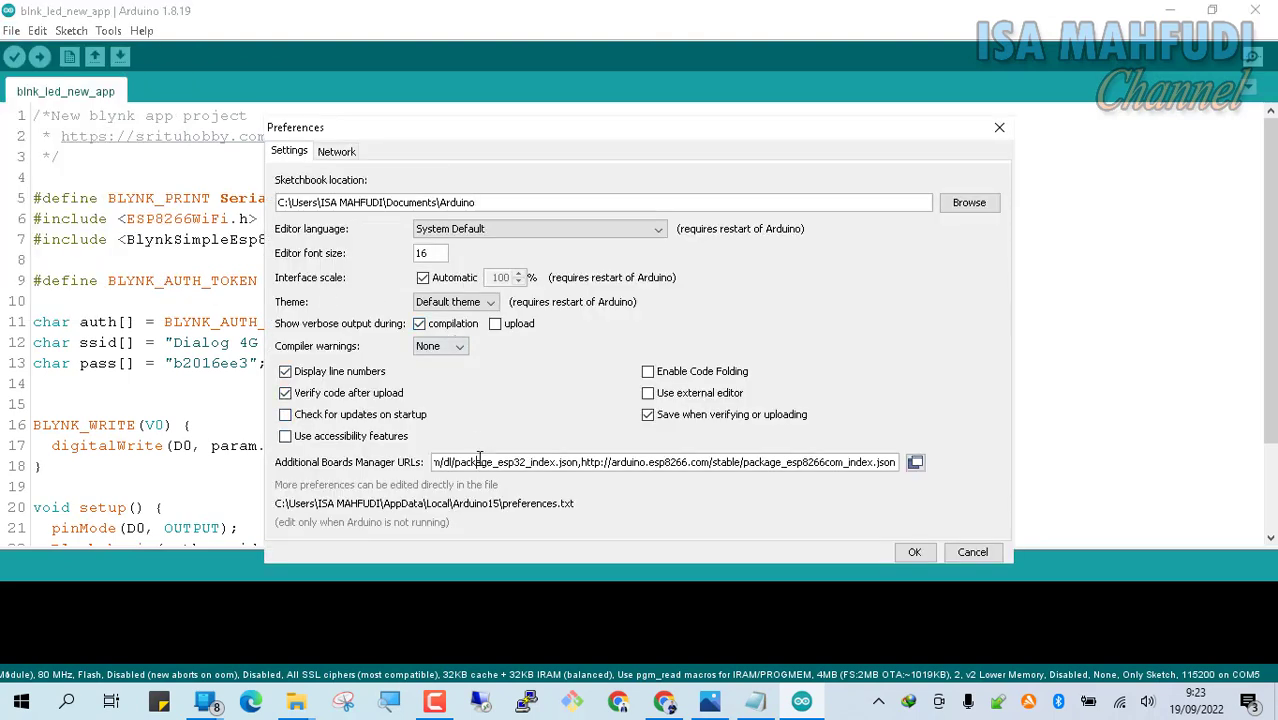
triple_click(480, 458)
key("ctrl+v")
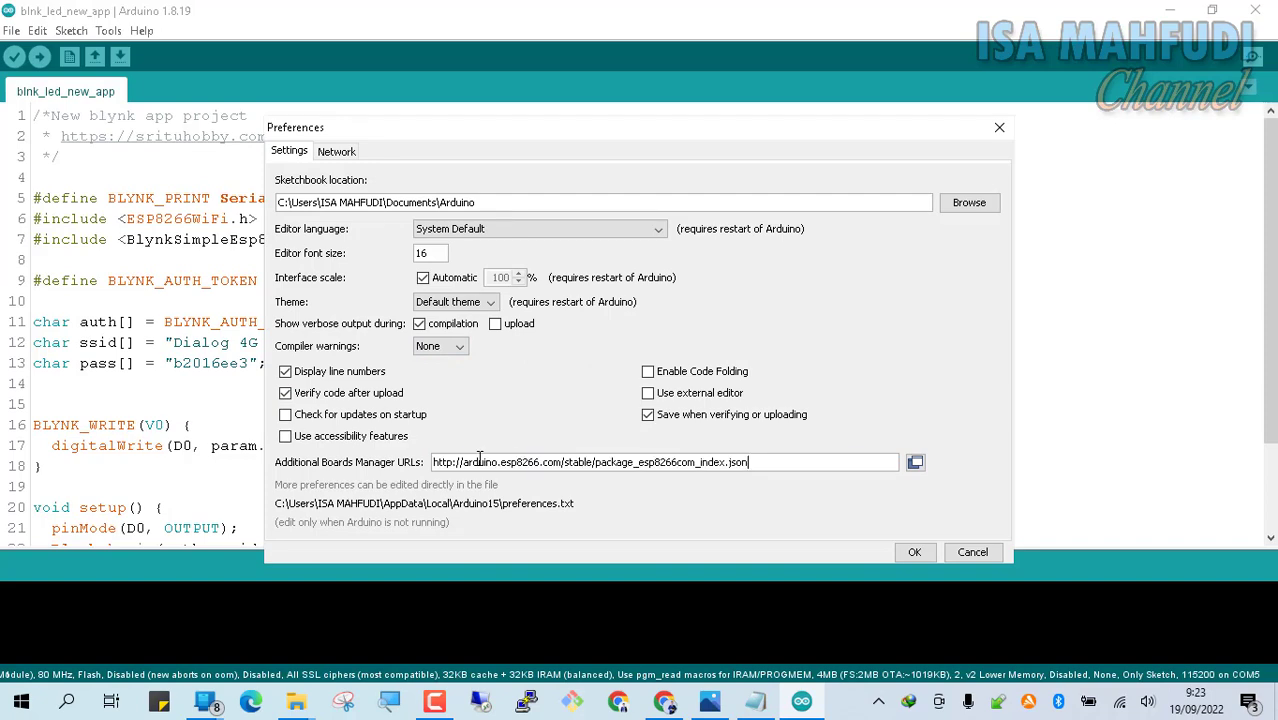
left_click(911, 551)
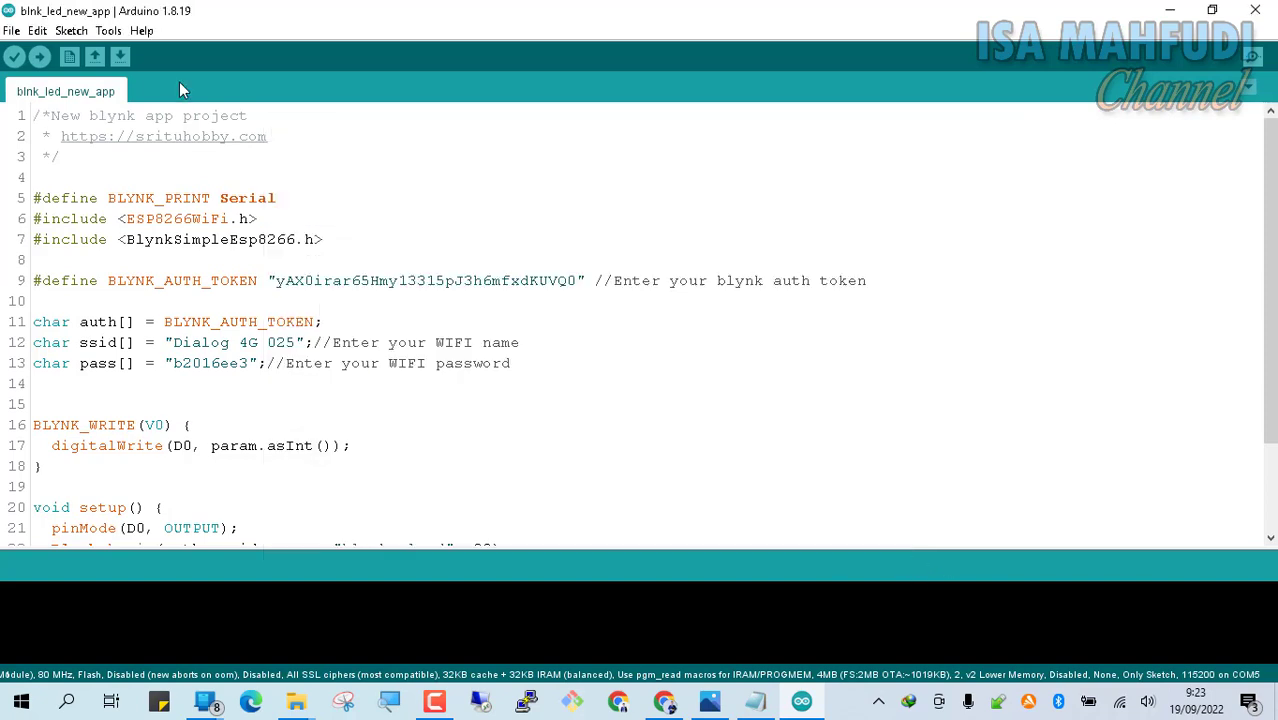
Search the Boards Manager for esp8266 to check its board package, and close the manager.
left_click(108, 30)
mouse_move(433, 438)
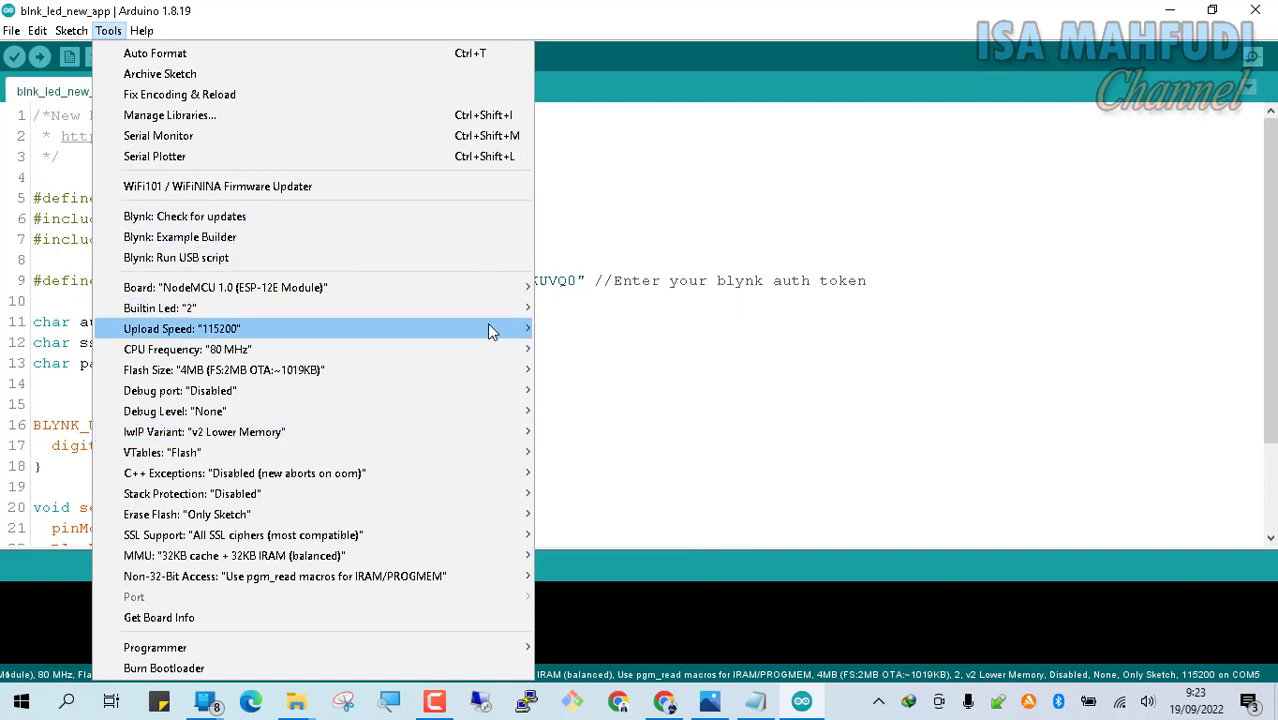
mouse_move(490, 287)
left_click(572, 288)
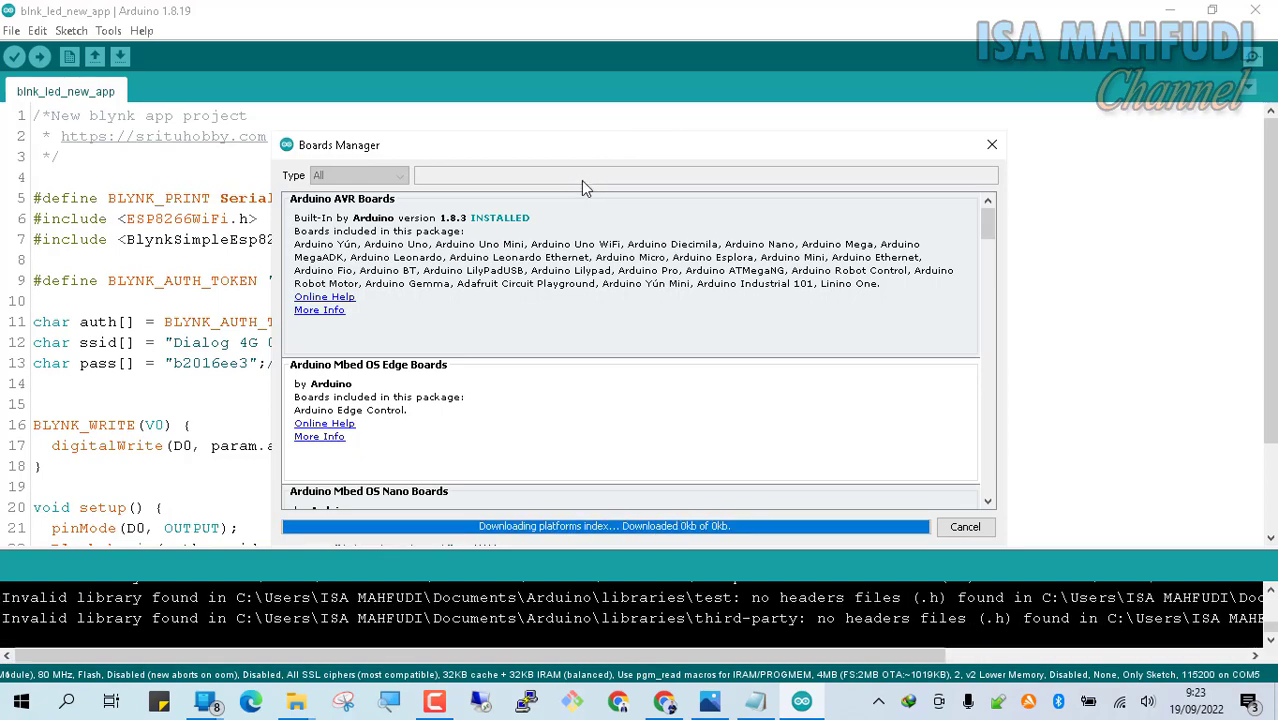
left_click(582, 180)
type("esp")
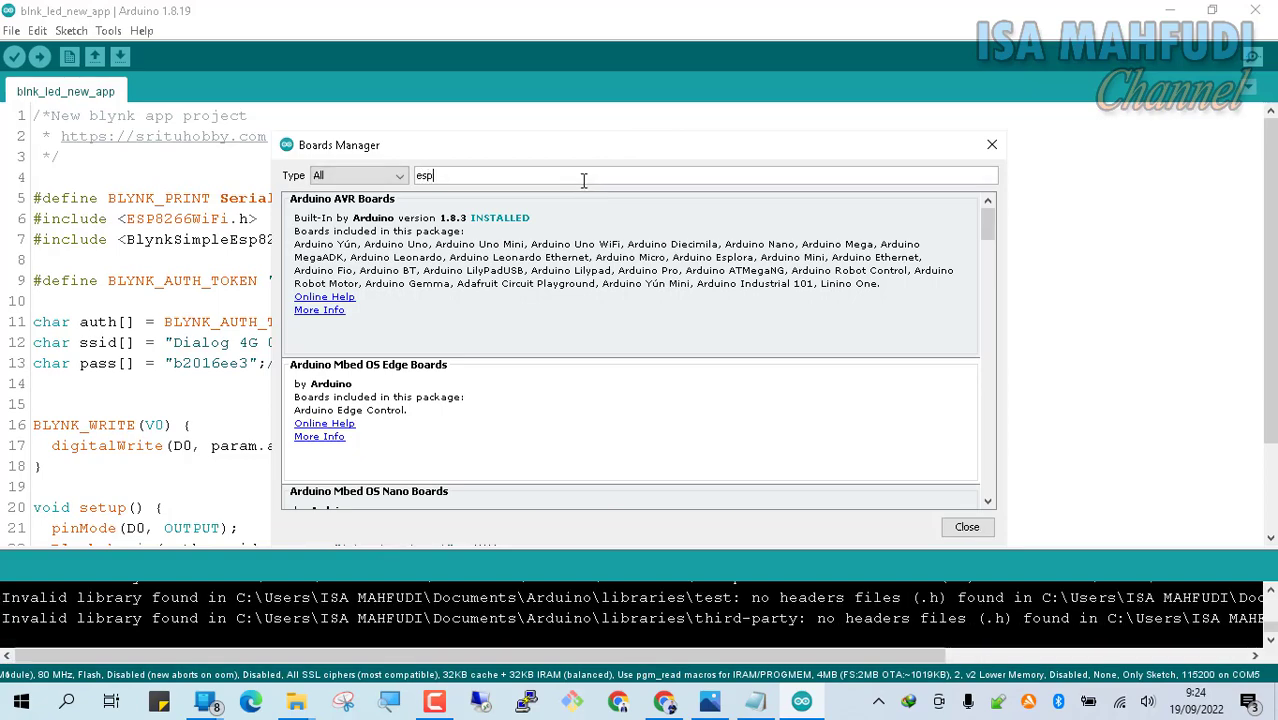
type("8266")
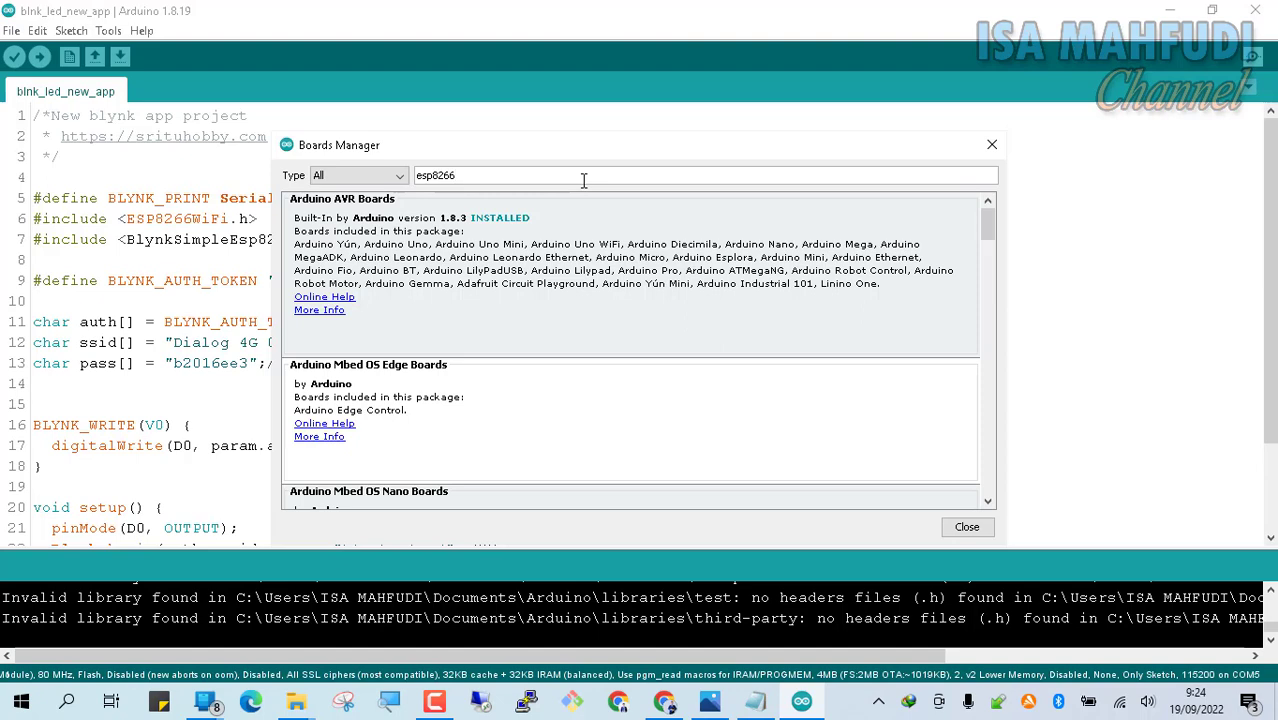
mouse_move(725, 278)
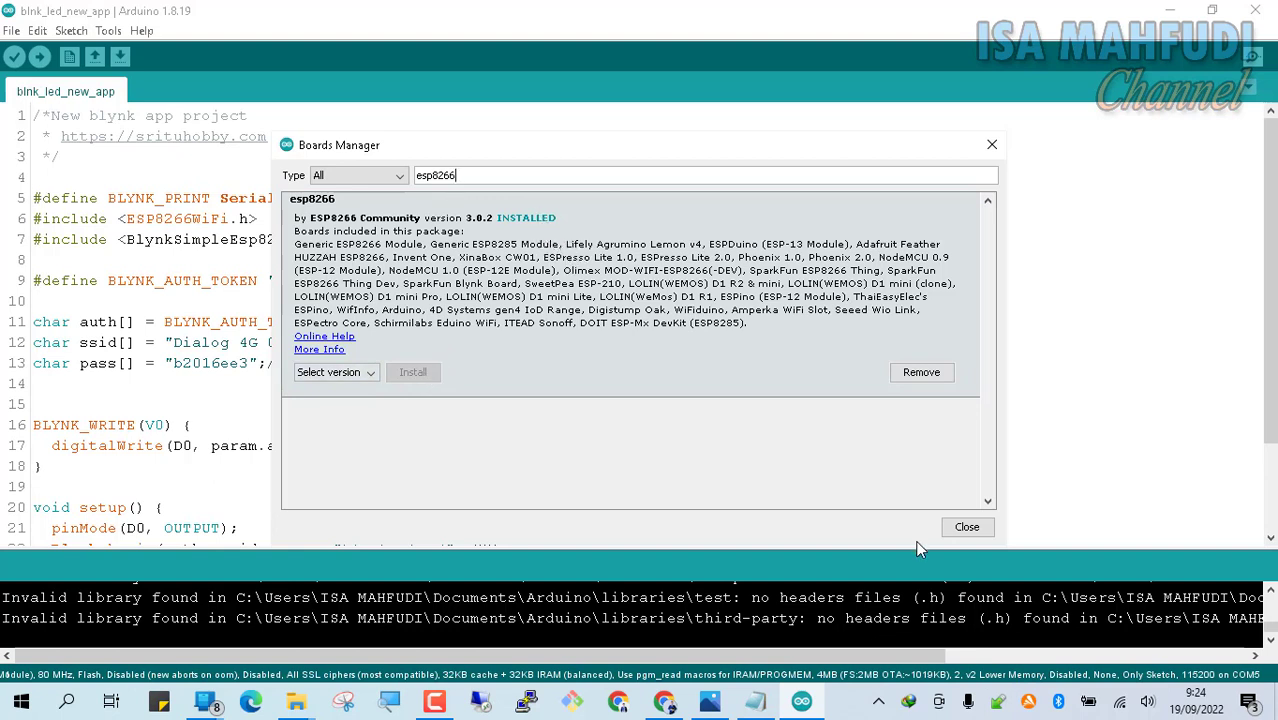
left_click(966, 528)
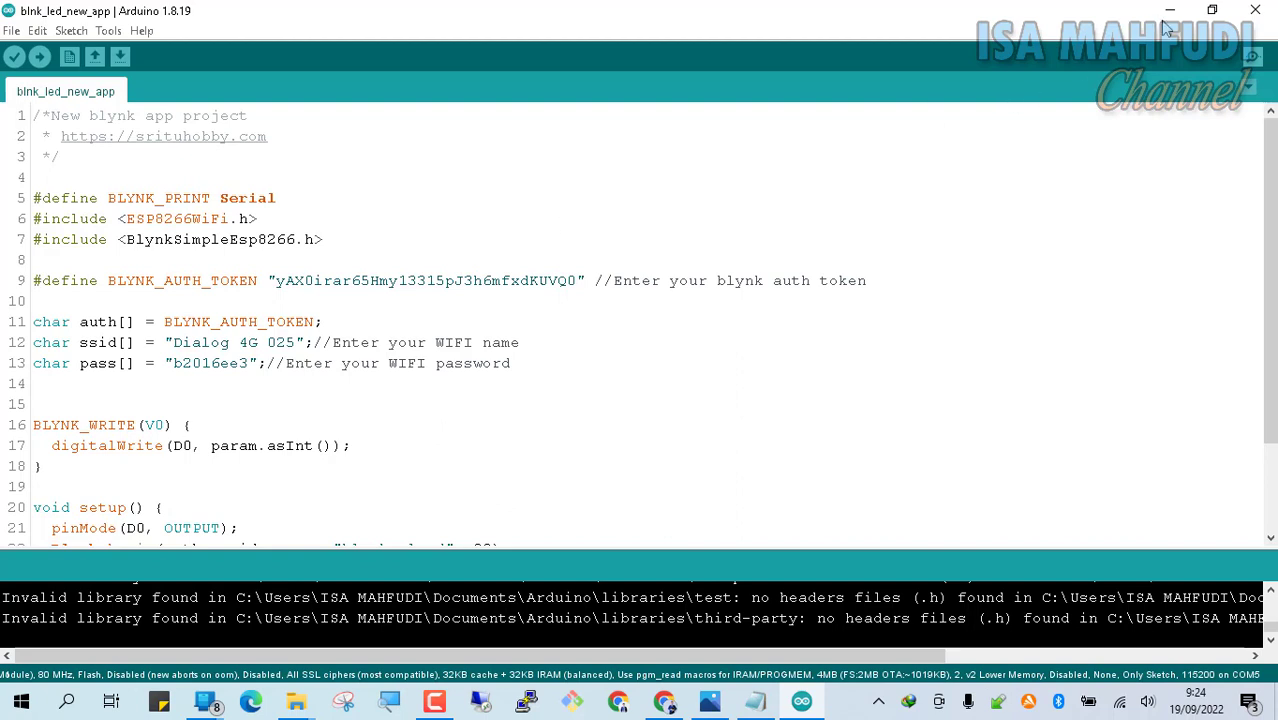
Switch to Chrome, search Google for blynk cloud, and open the Blynk cloud login page.
mouse_move(665, 706)
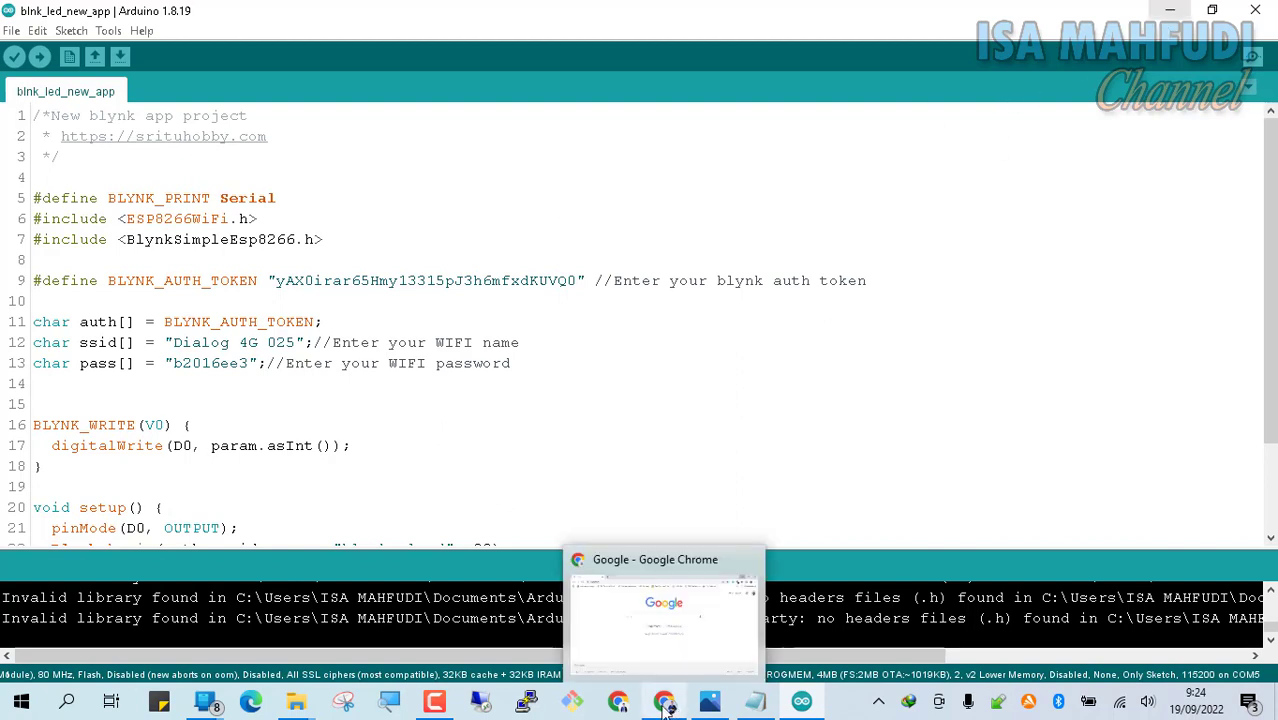
left_click(655, 632)
left_click(455, 281)
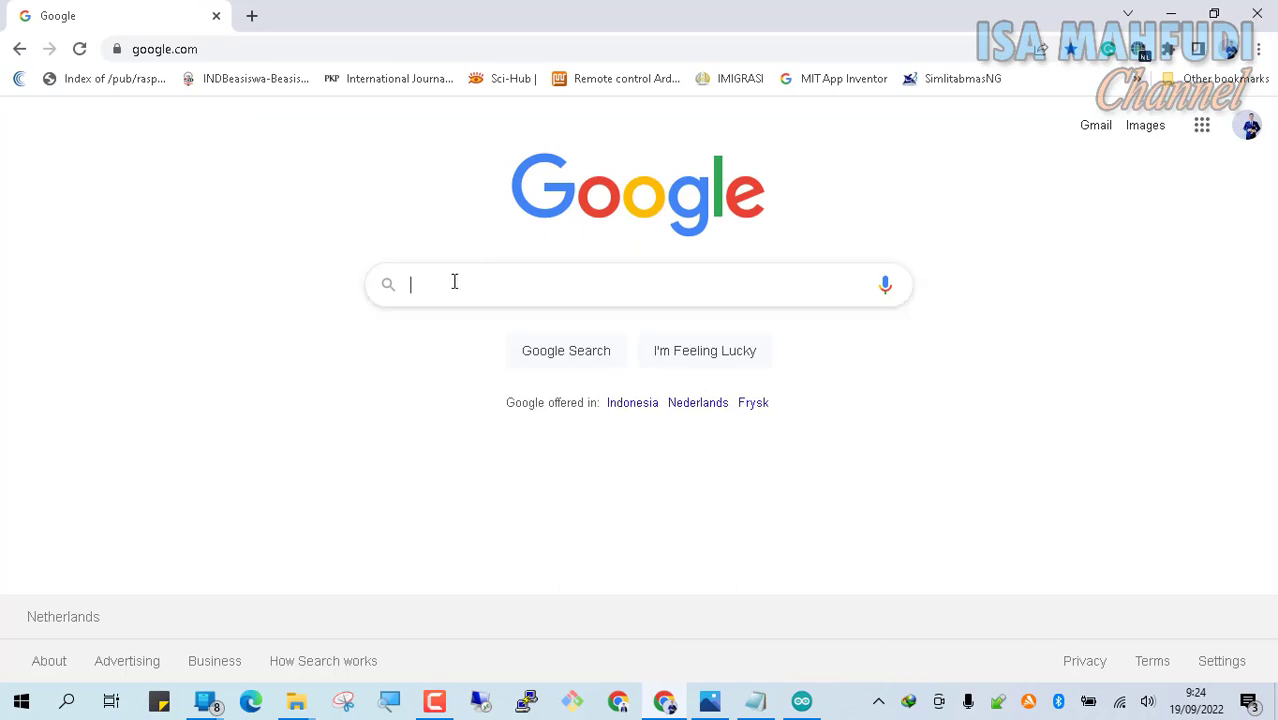
type("blynk")
key("Down")
key("Return")
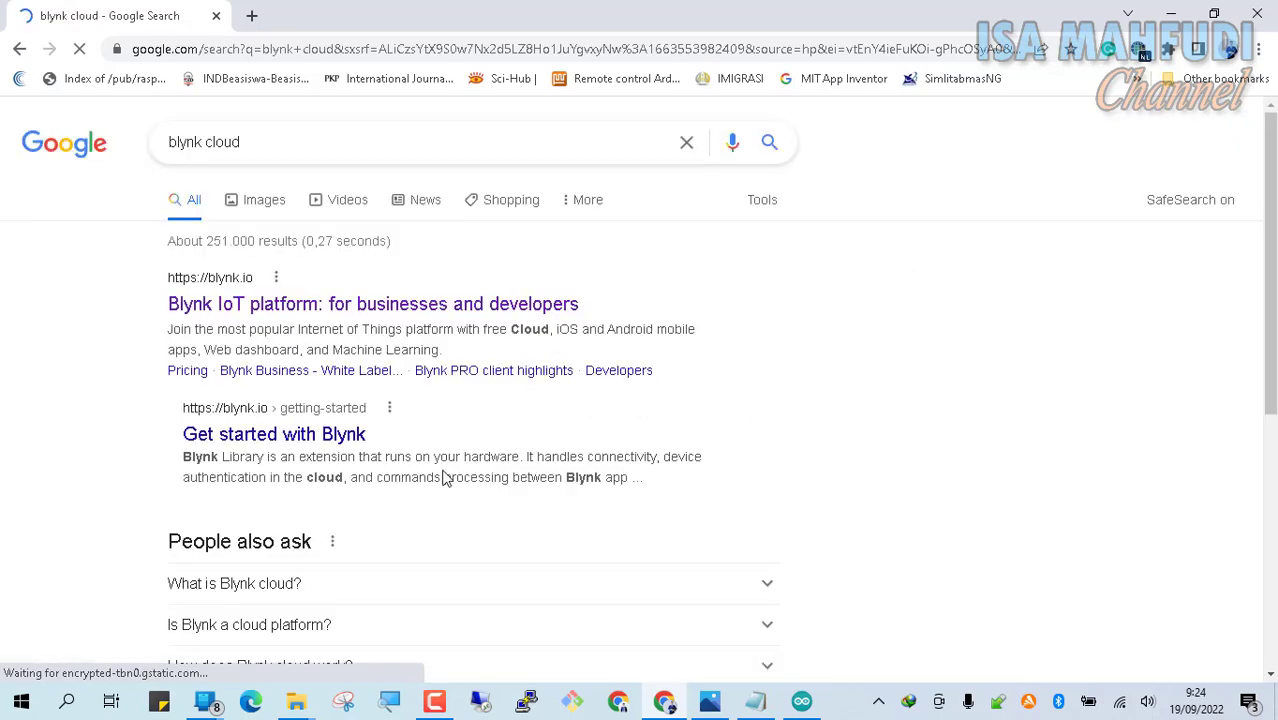
scroll(1022, 276, "down", 3)
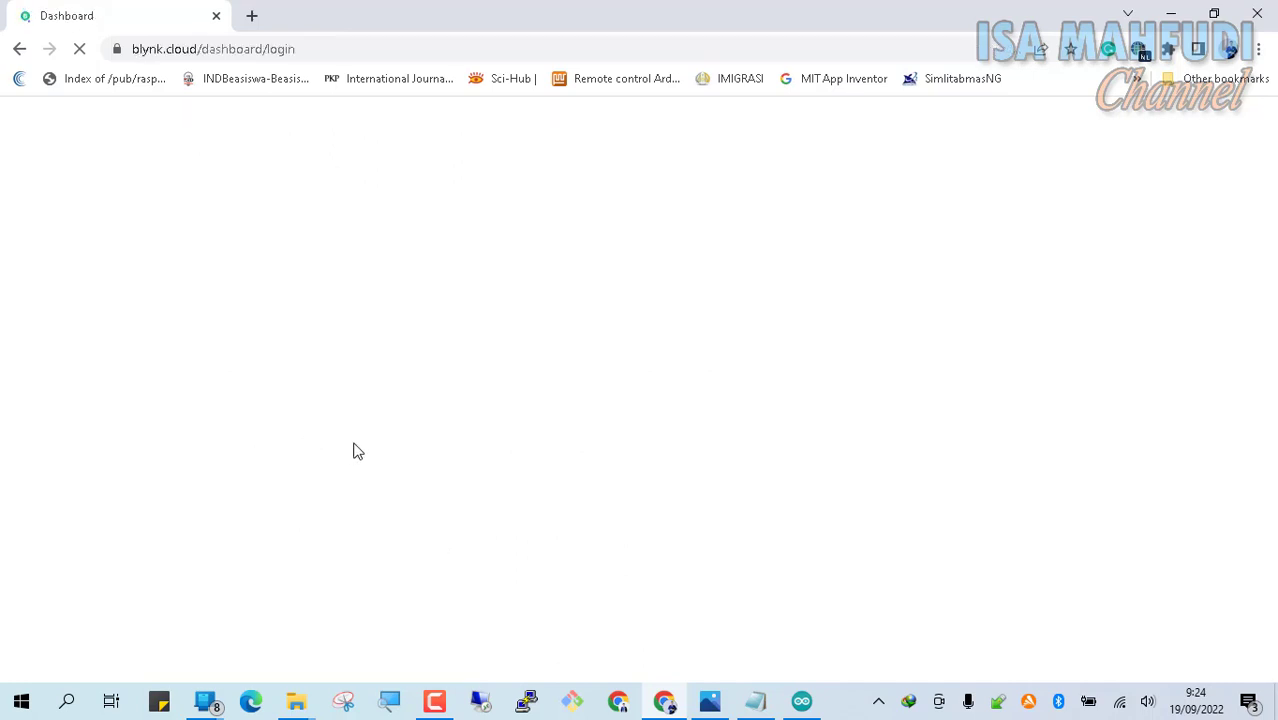
Log in to the Blynk console with the saved account credentials.
left_click(625, 331)
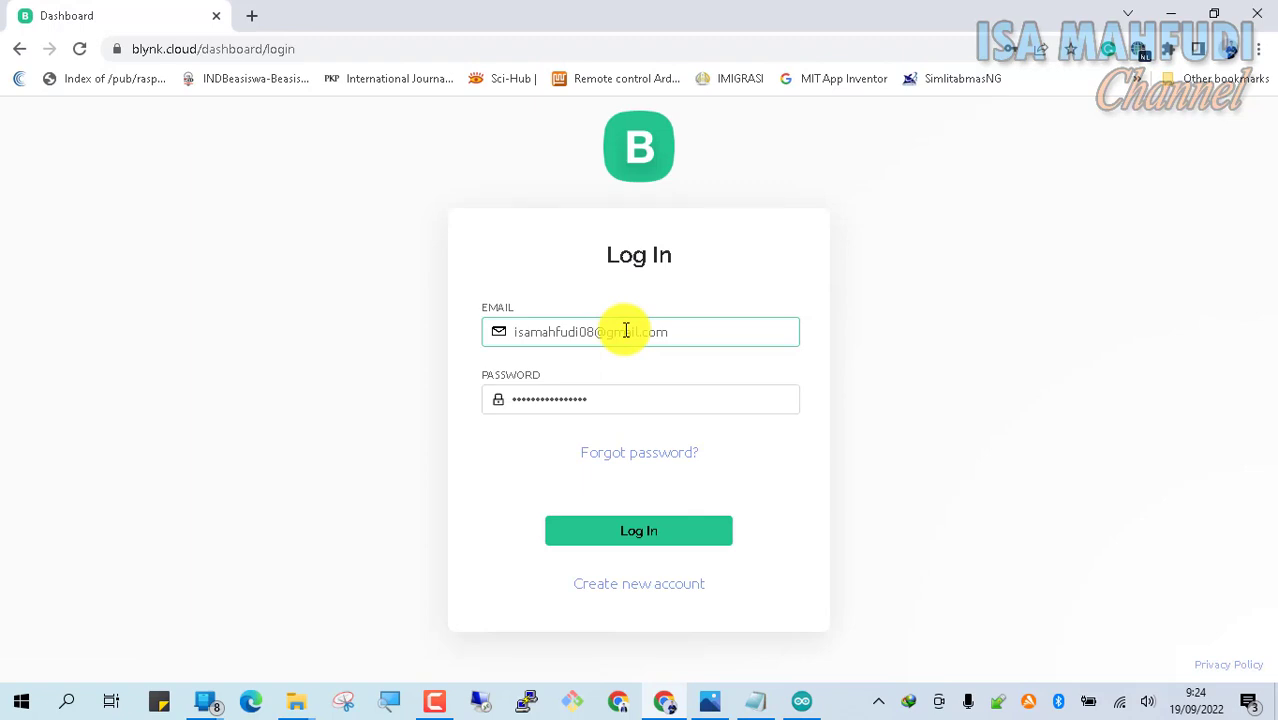
left_click(565, 650)
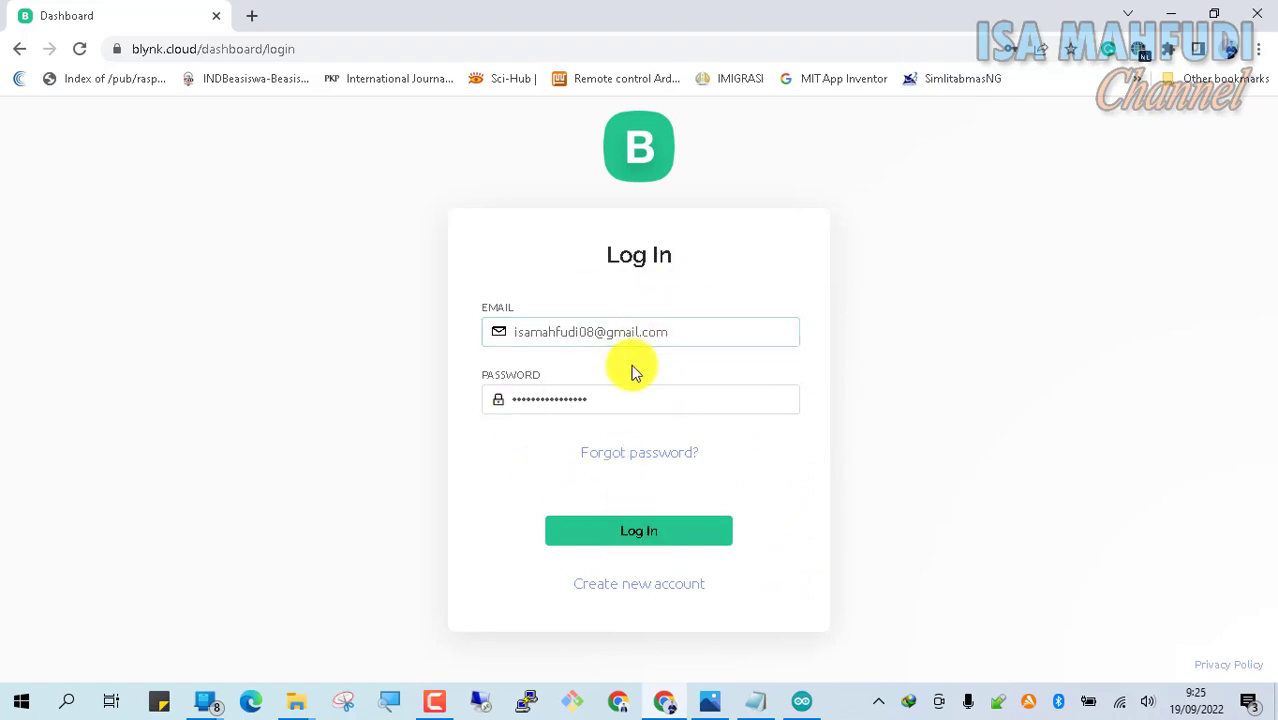
left_click(686, 527)
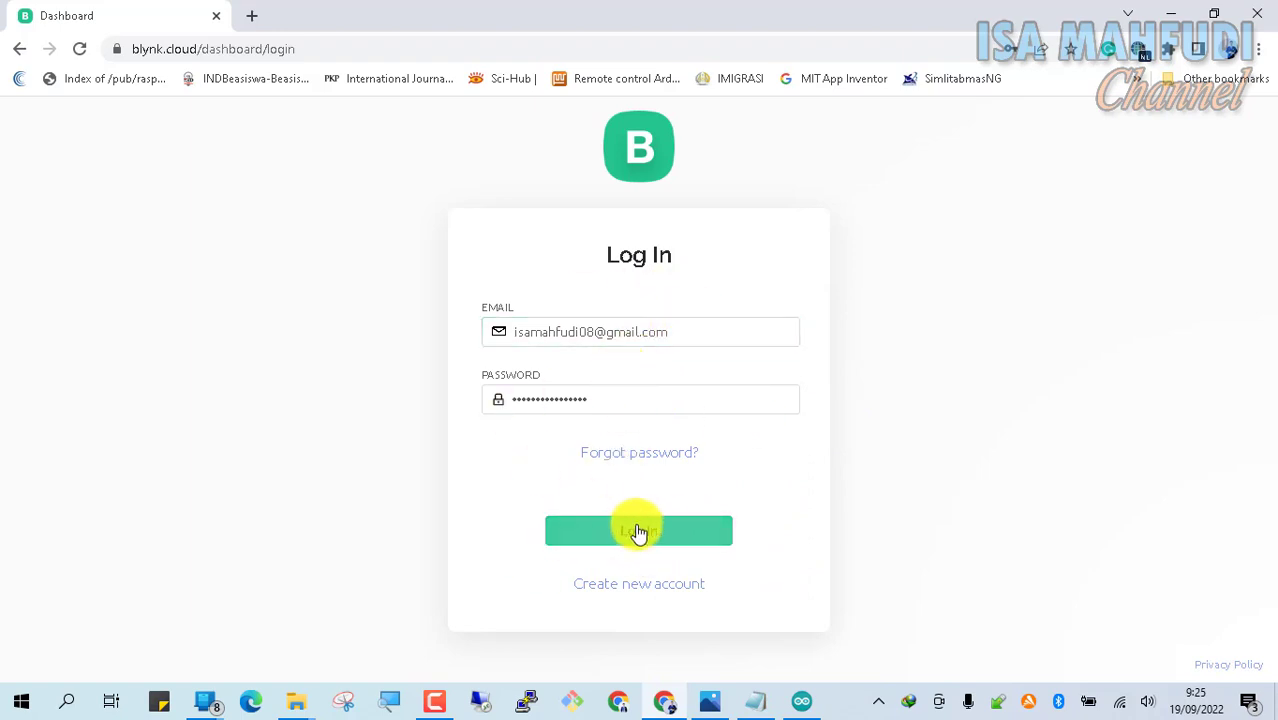
left_click(639, 531)
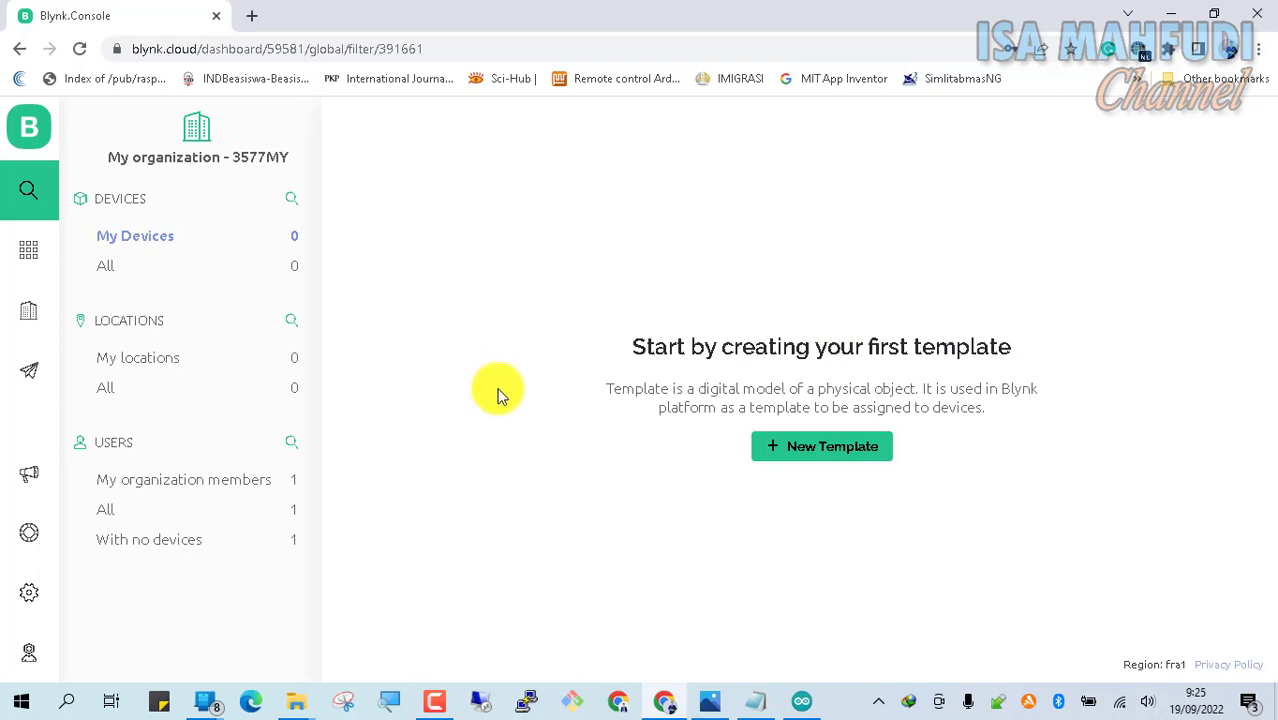
Create a new Blynk template named NODEMCU with ESP8266 hardware and a WiFi connection.
left_click(26, 262)
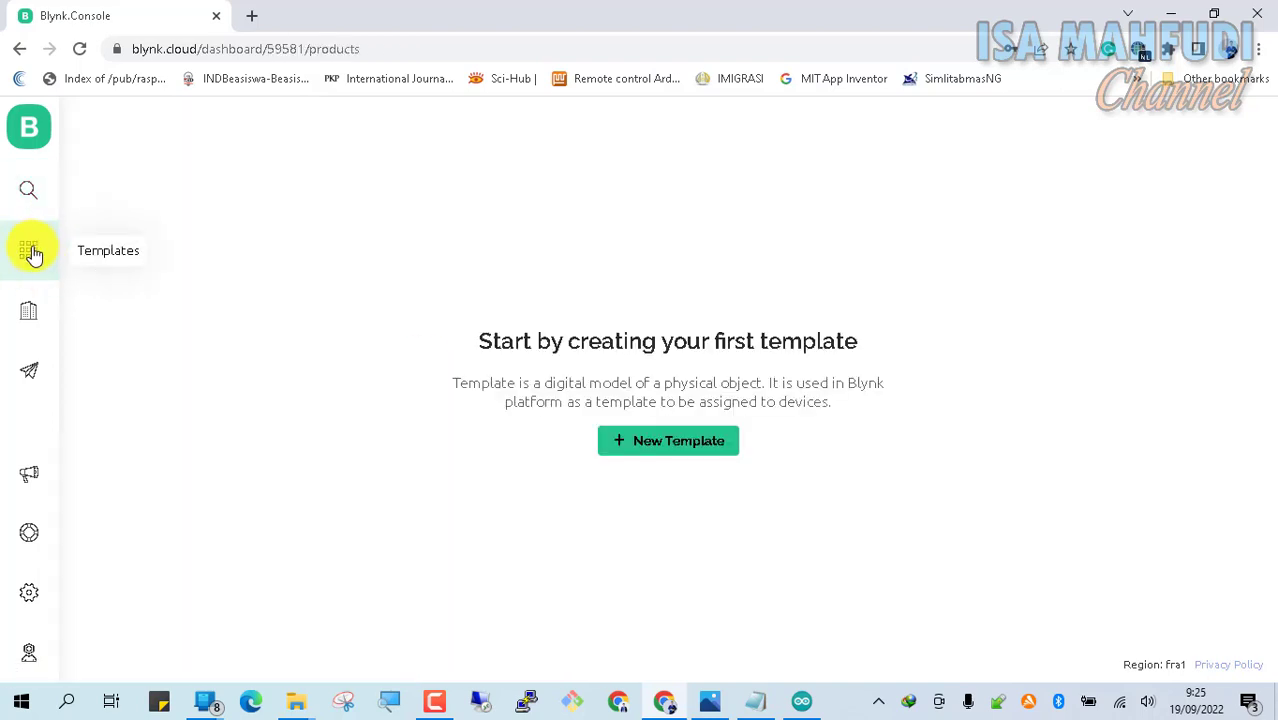
left_click(677, 445)
left_click(494, 258)
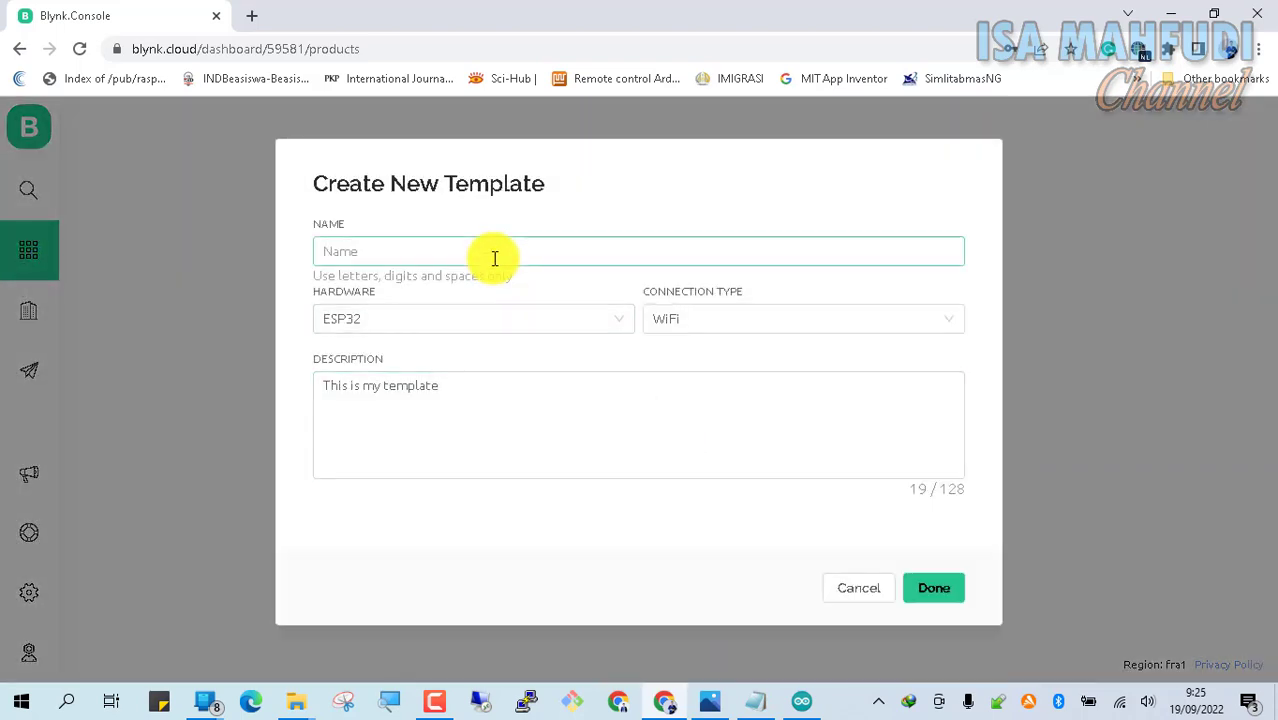
type("NODEMCU")
left_click(620, 315)
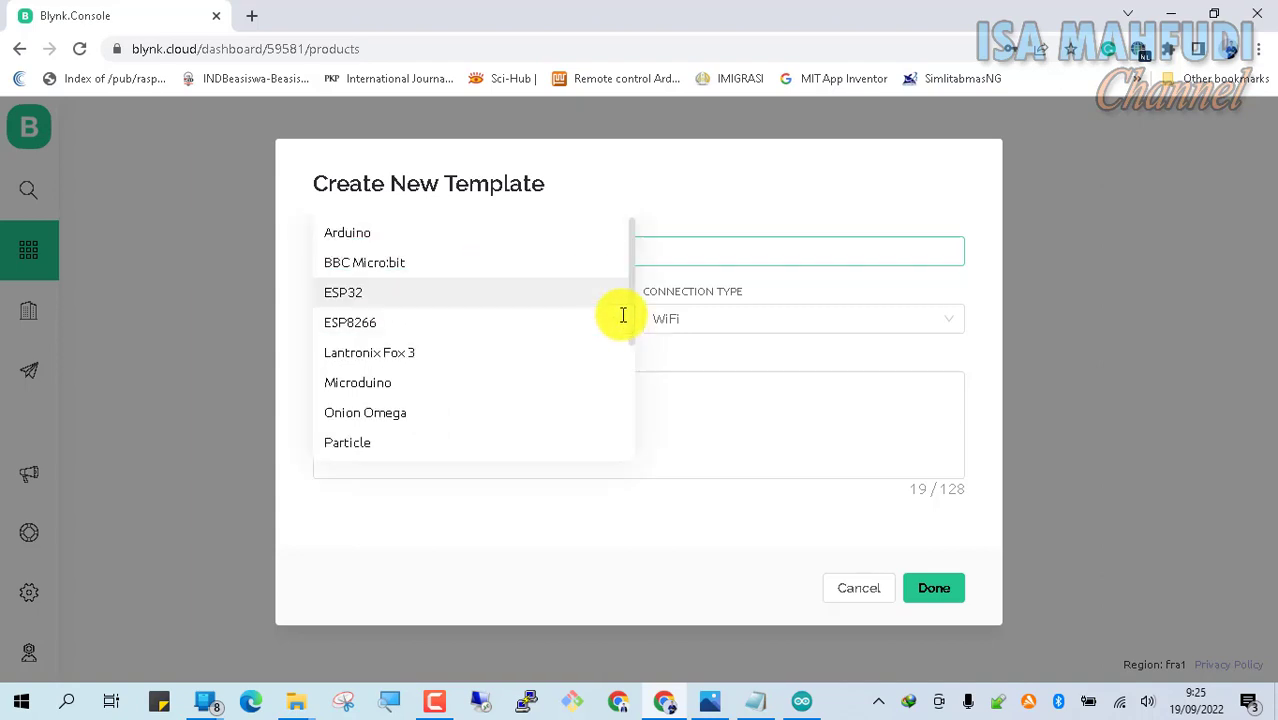
left_click(356, 325)
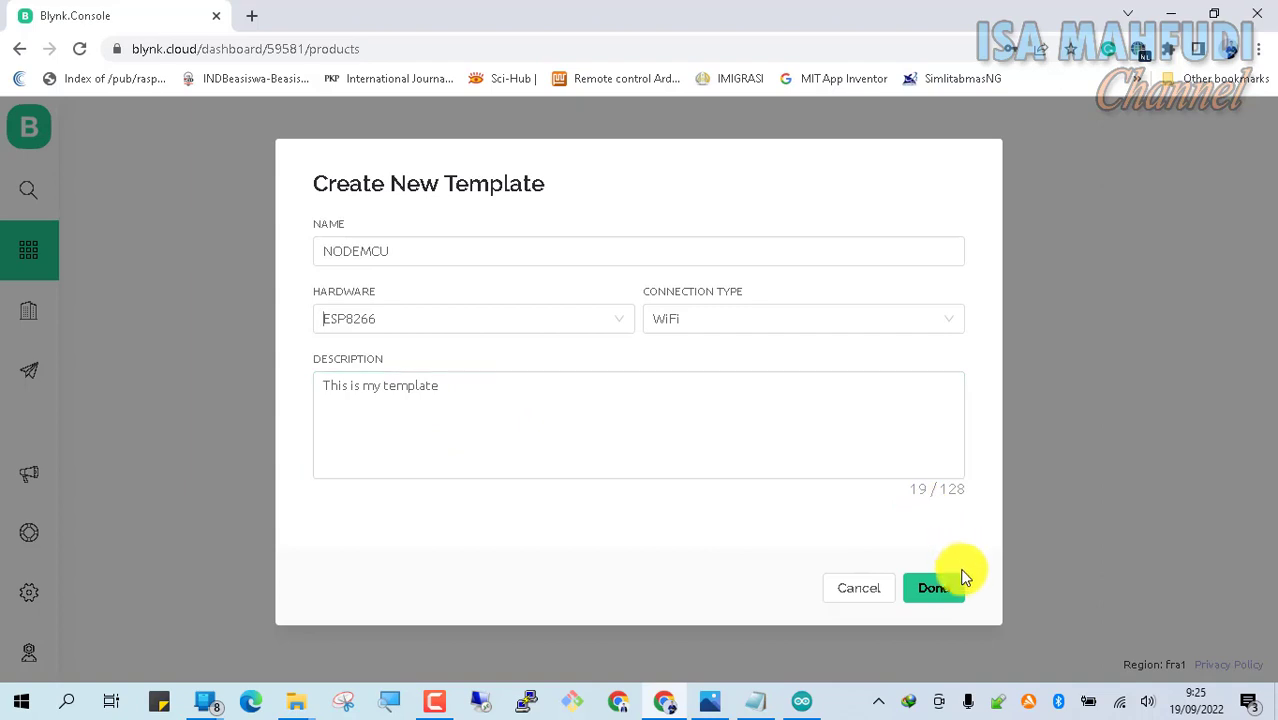
left_click(941, 595)
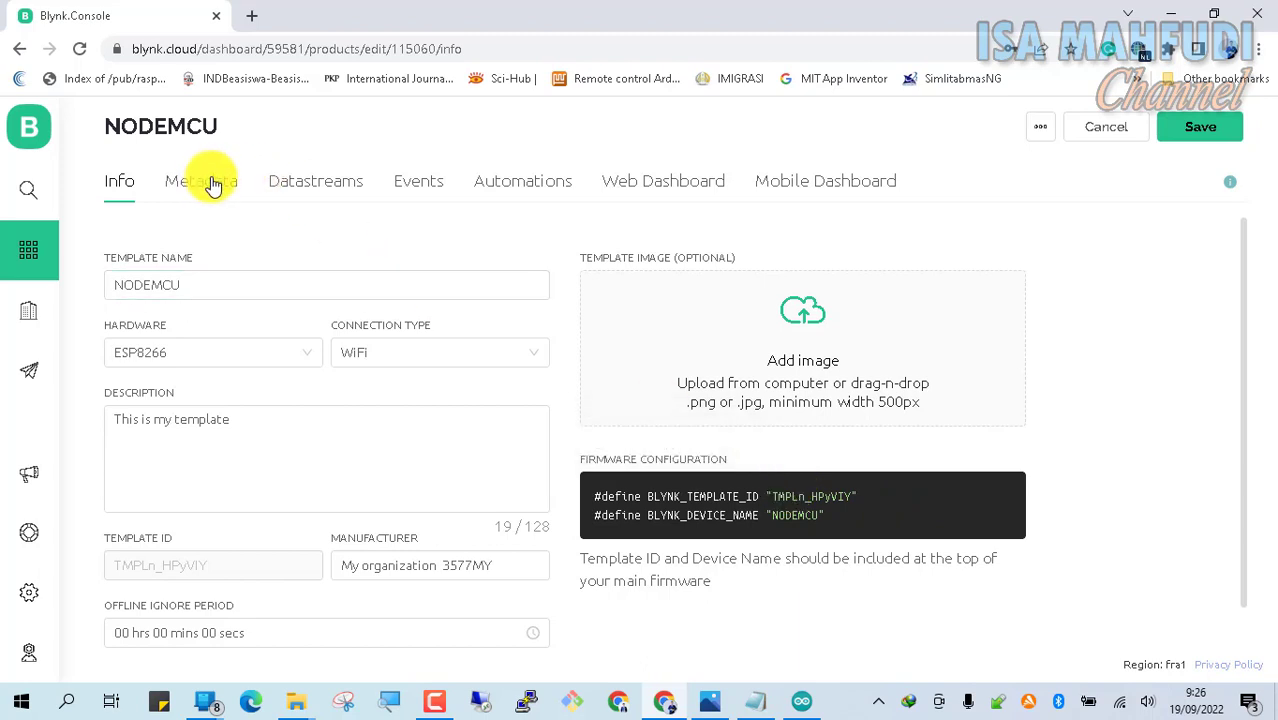
Start a virtual pin datastream in the NODEMCU template and consult the NodeMCU GPIO pinout image.
left_click(318, 193)
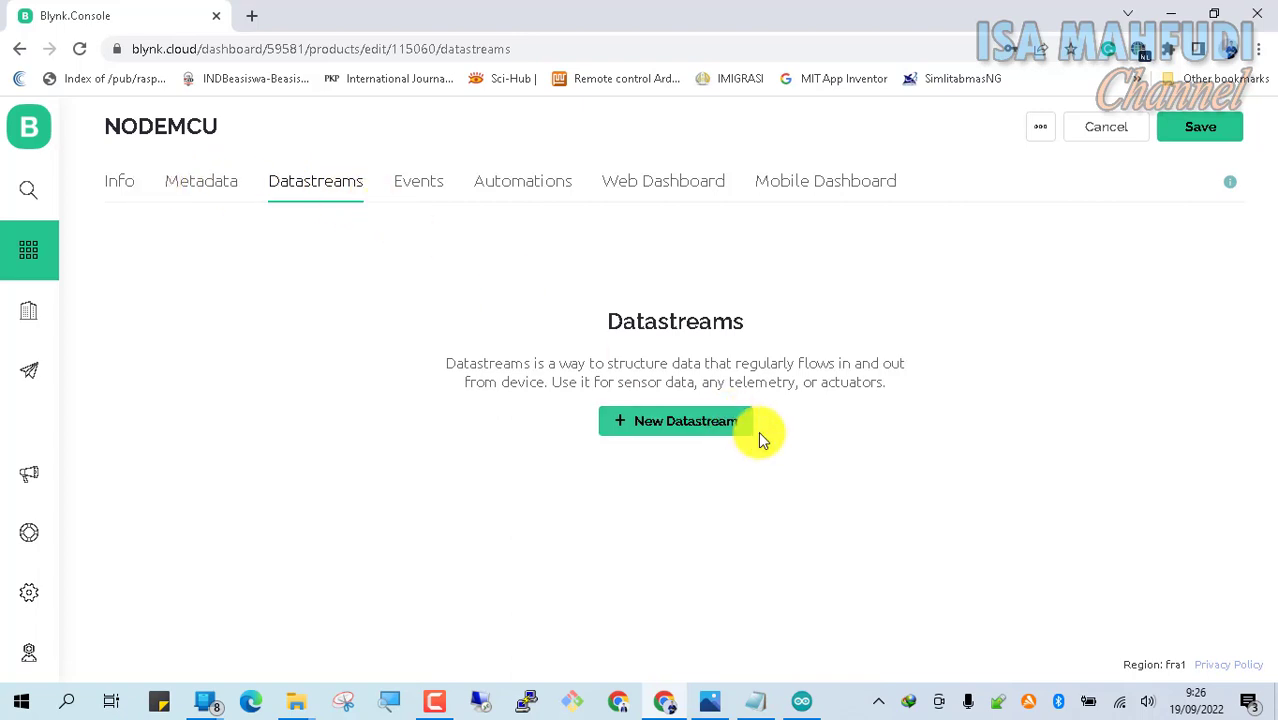
left_click(724, 423)
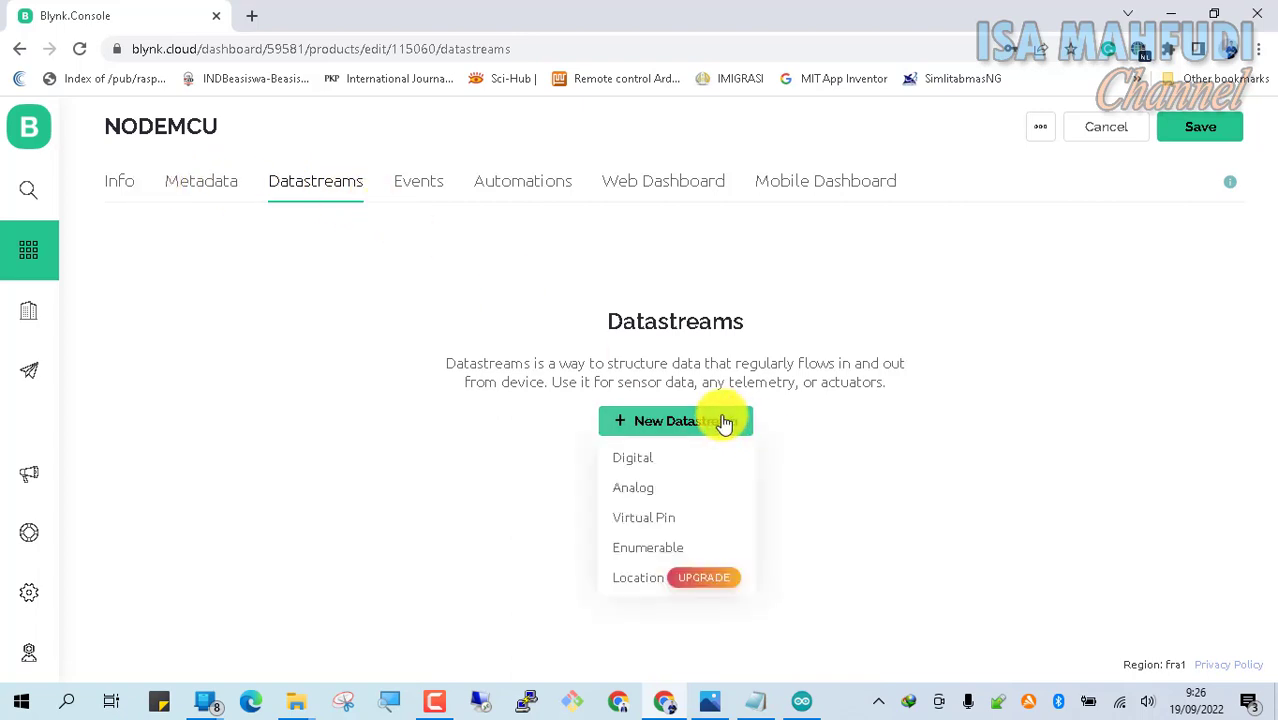
left_click(647, 524)
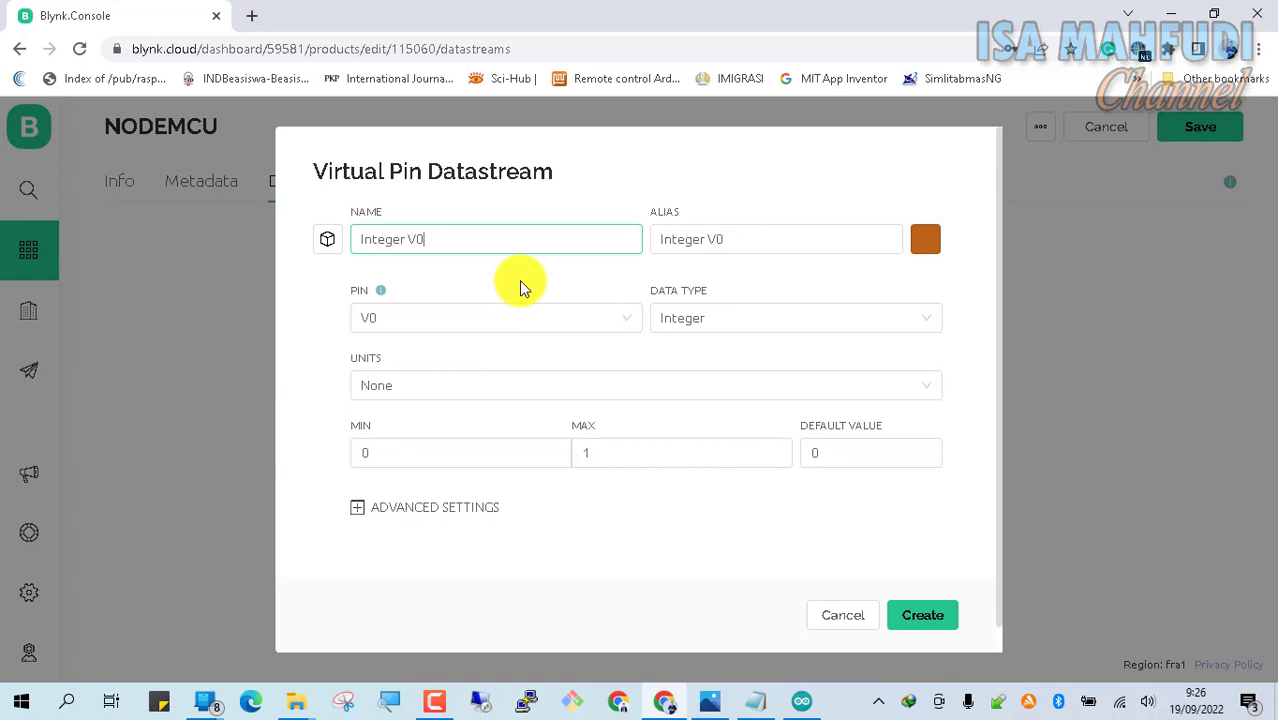
left_click(709, 700)
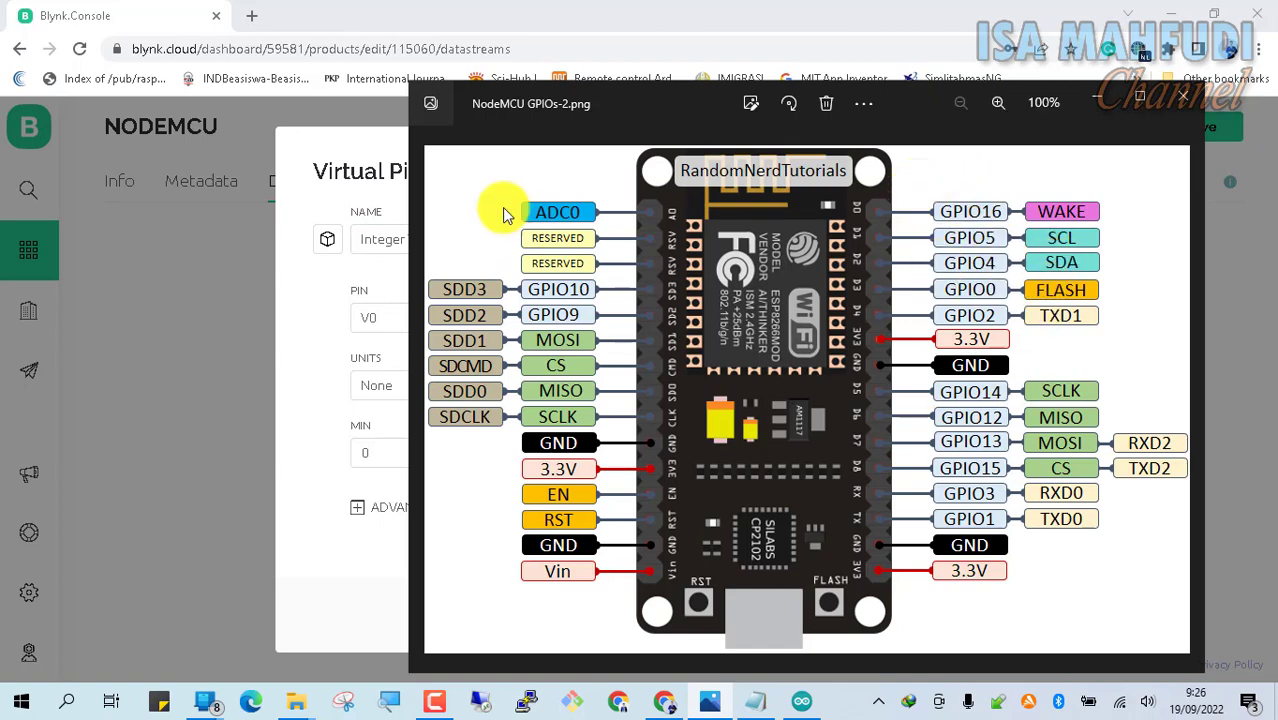
left_click(339, 181)
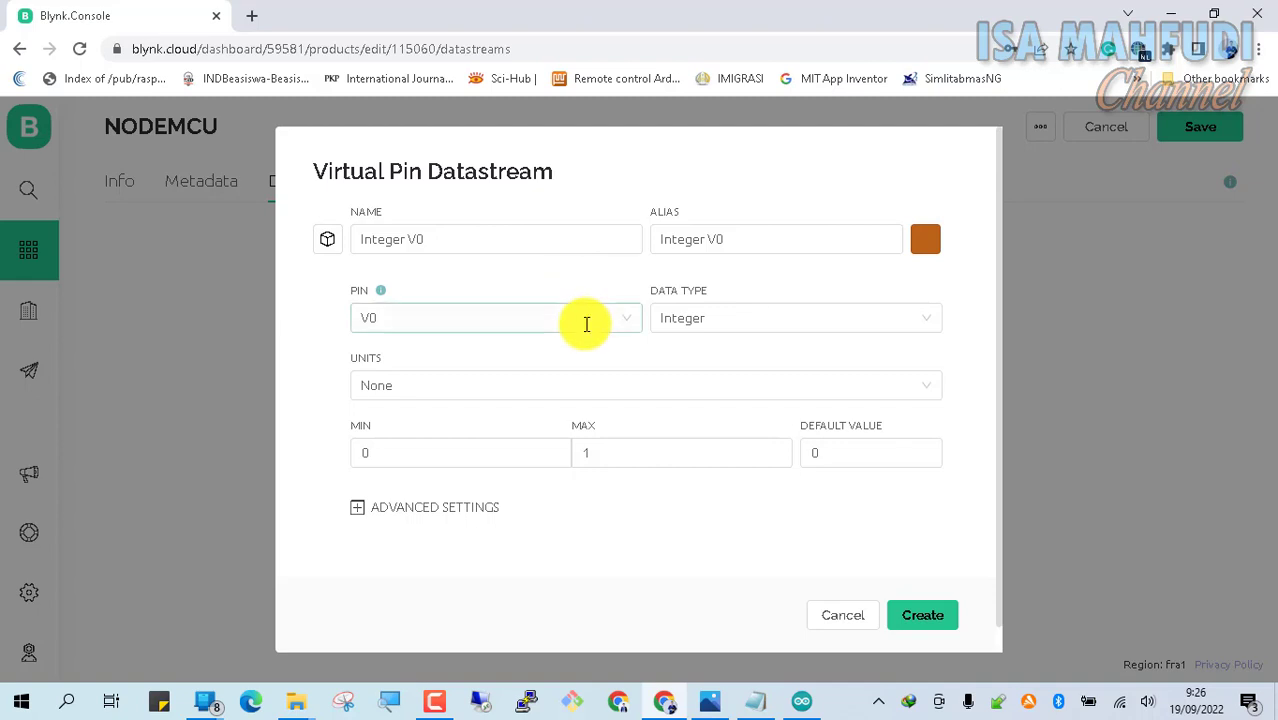
Name the virtual pin datastream CONTROL LED.
left_click(513, 240)
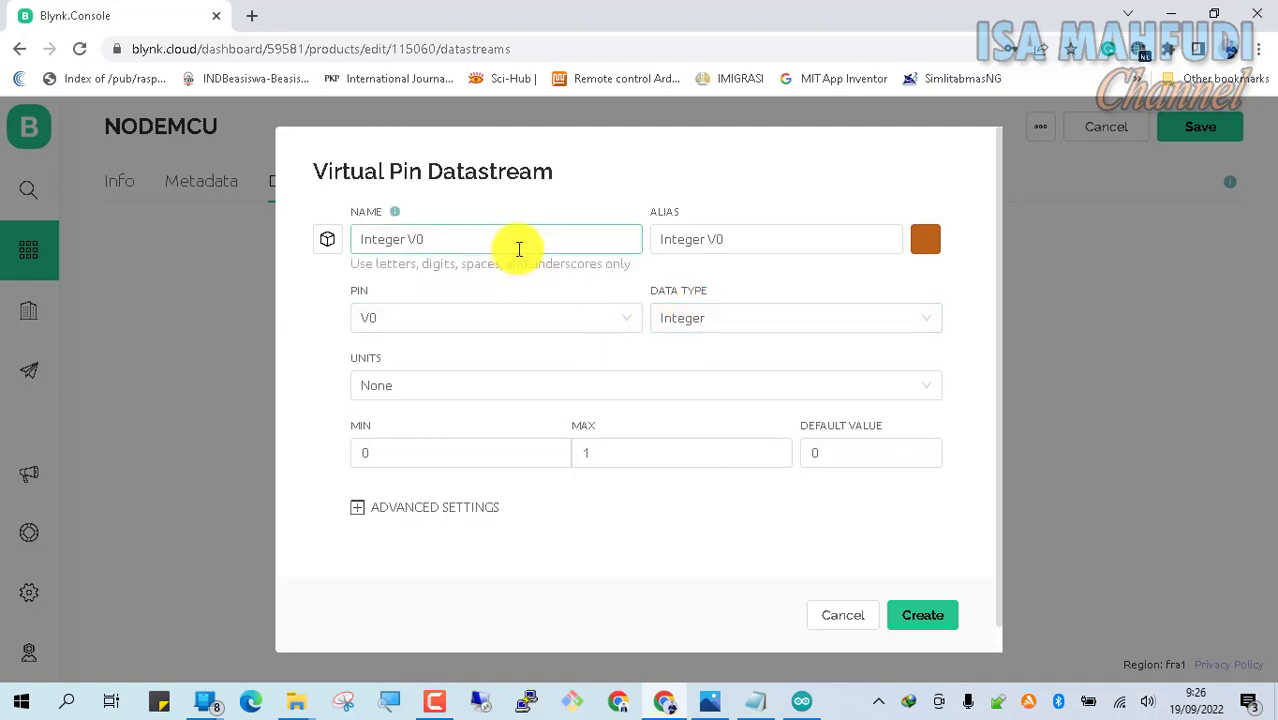
key("ctrl+a")
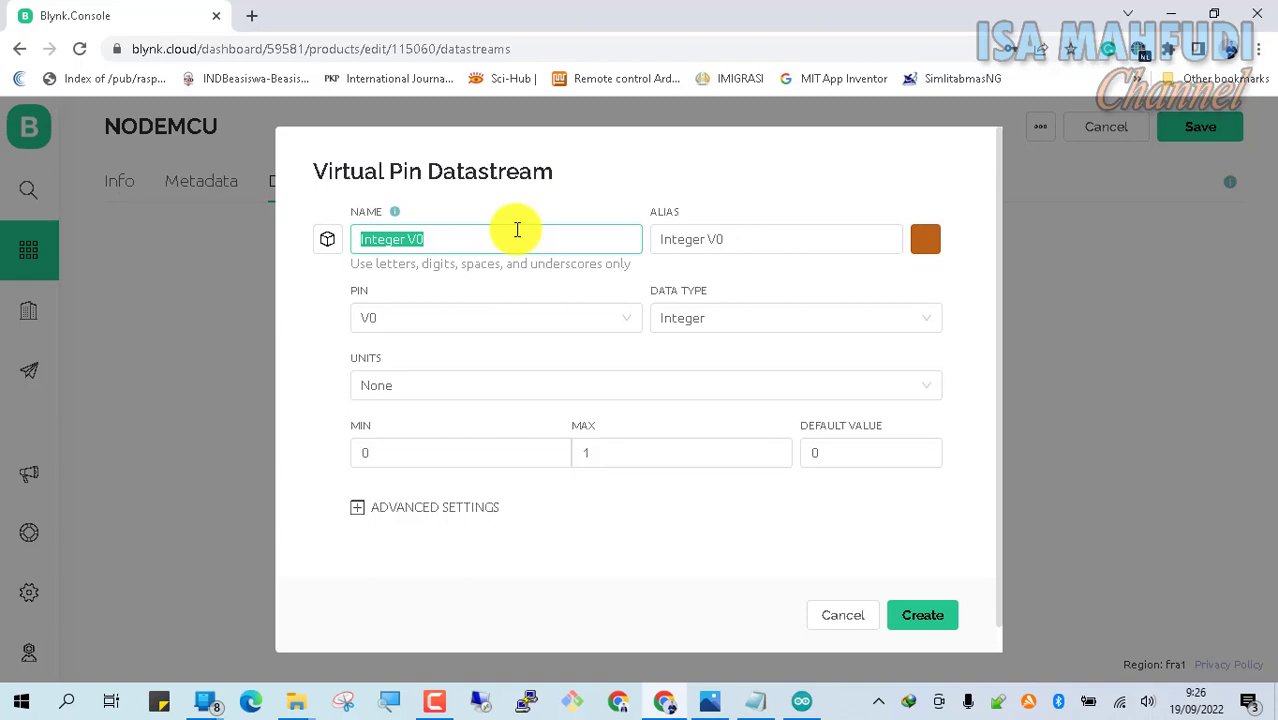
type("co")
key("BackSpace")
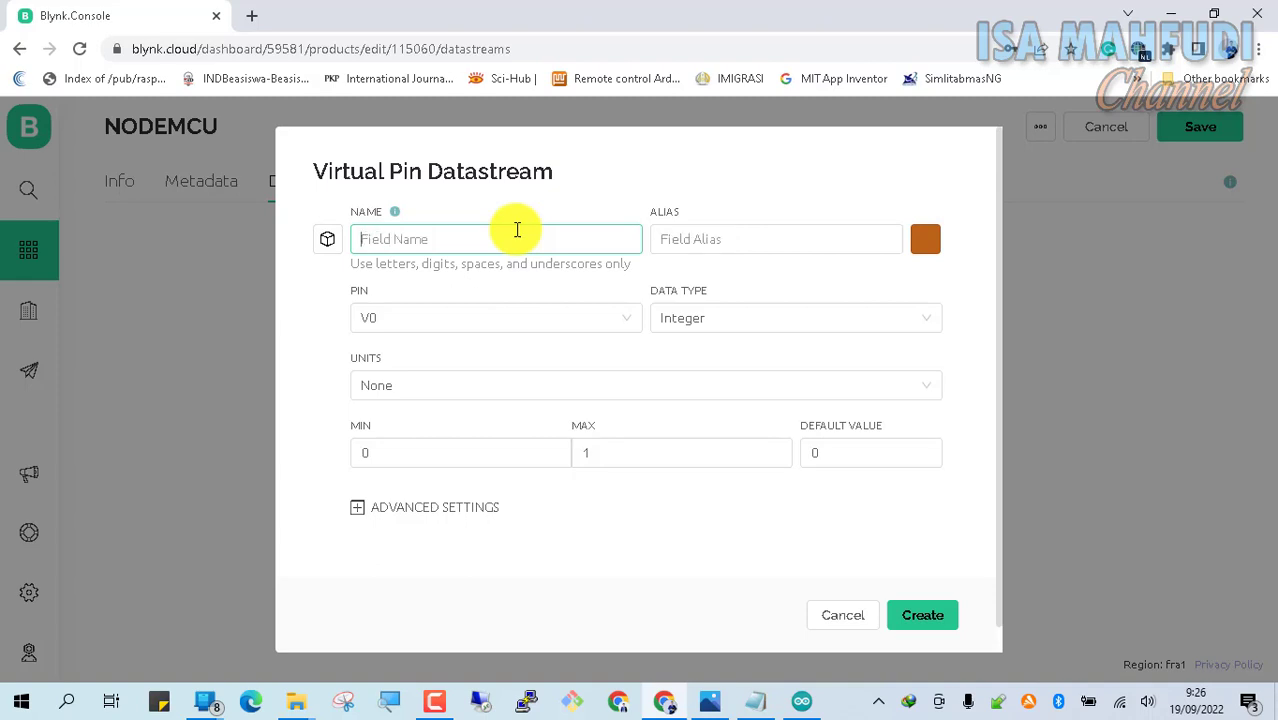
type("CONTROL LED")
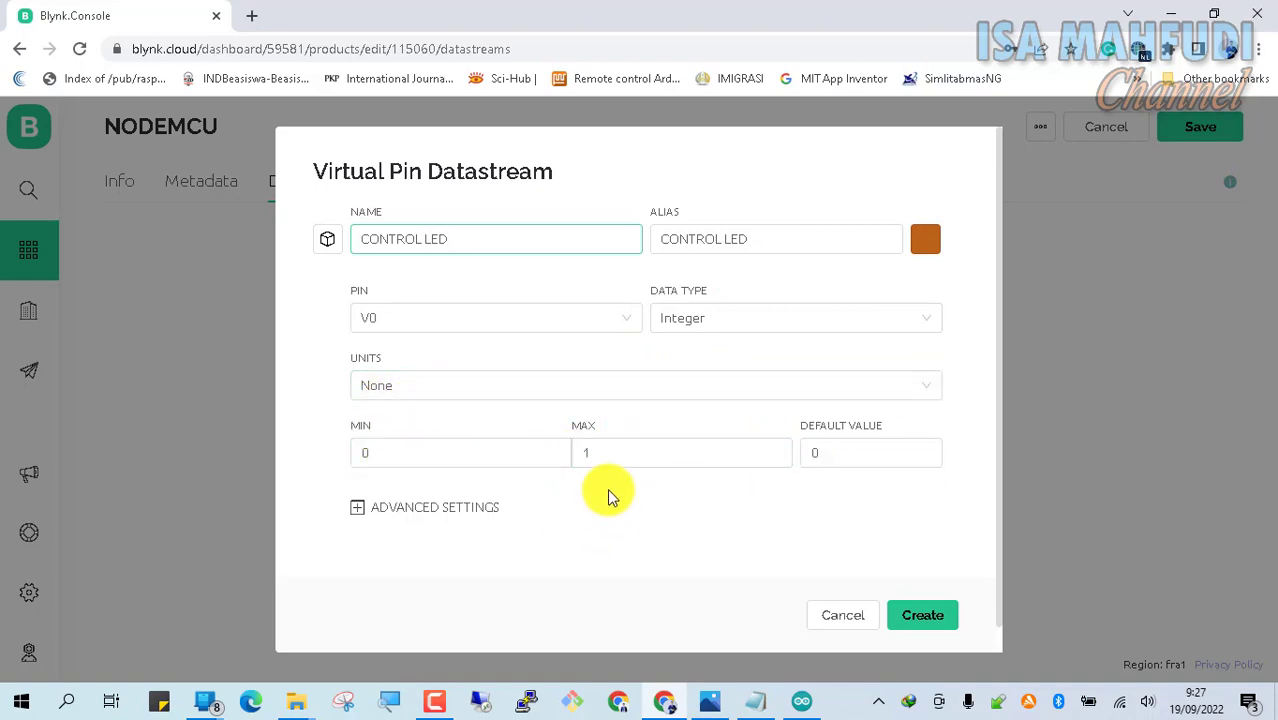
Create the CONTROL LED datastream and place a widened Switch widget on the template's web dashboard.
left_click(928, 623)
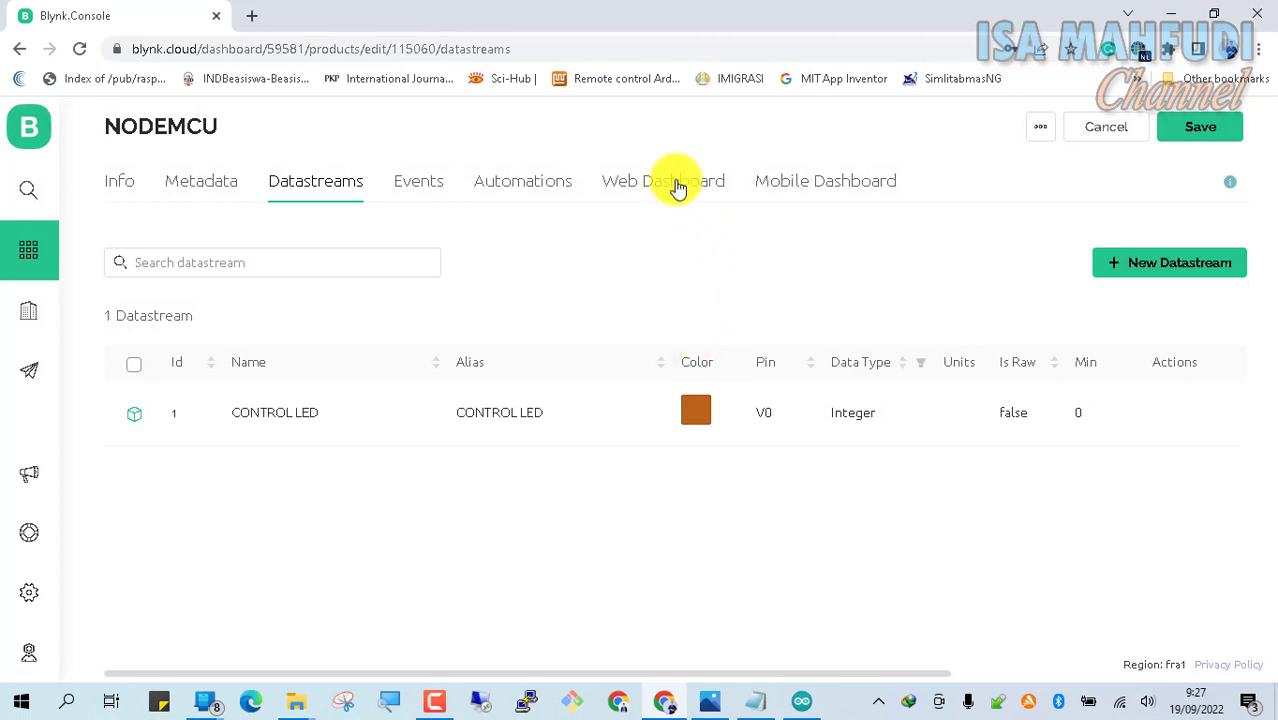
left_click(678, 190)
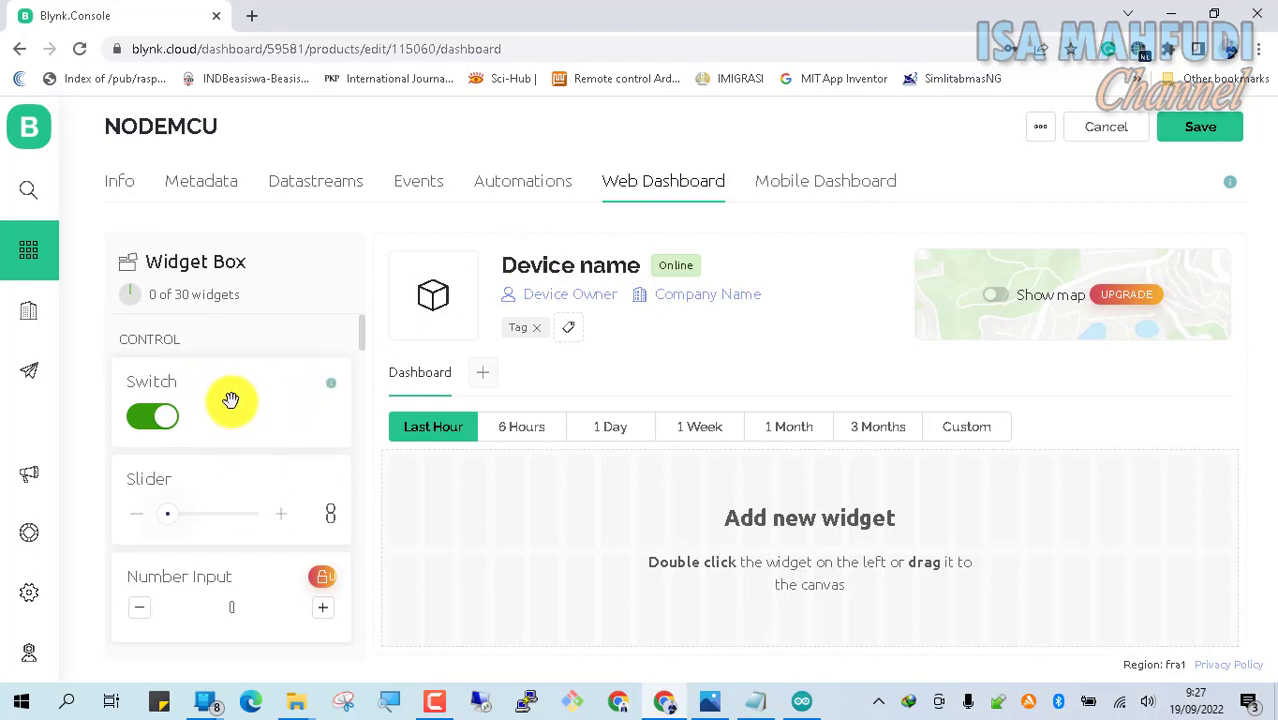
left_click_drag(228, 397, 725, 524)
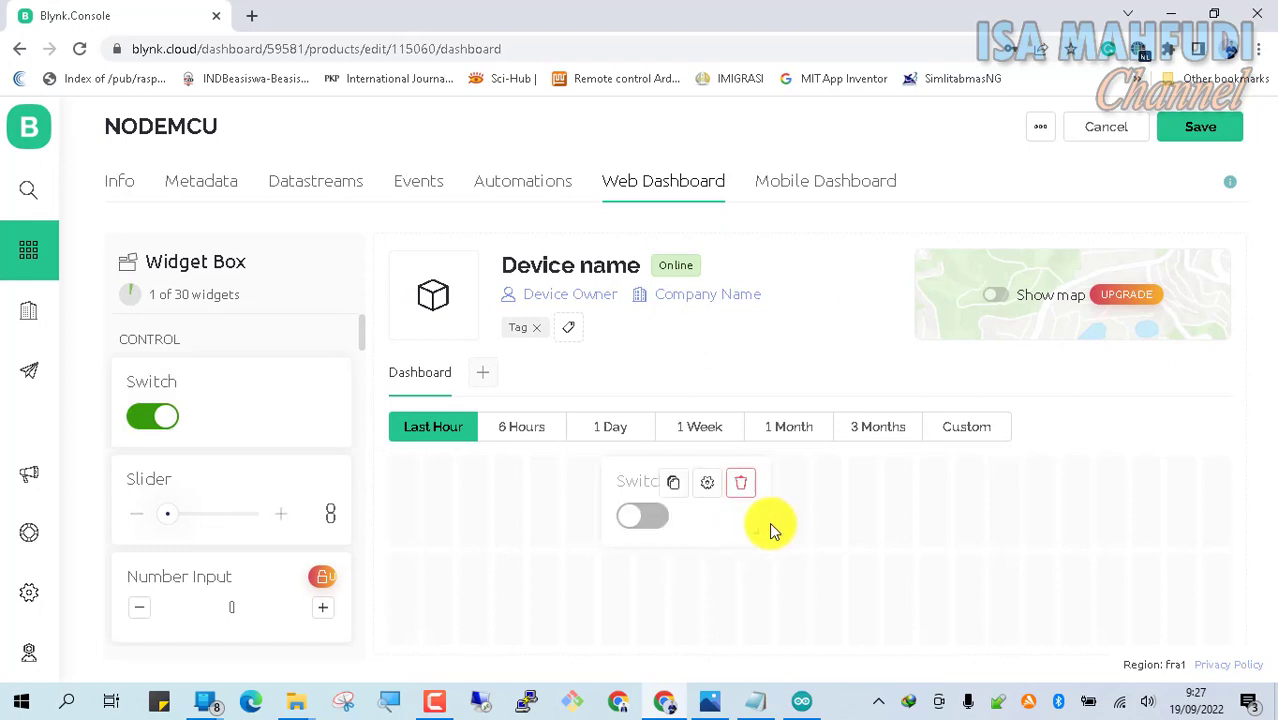
left_click_drag(769, 522, 913, 524)
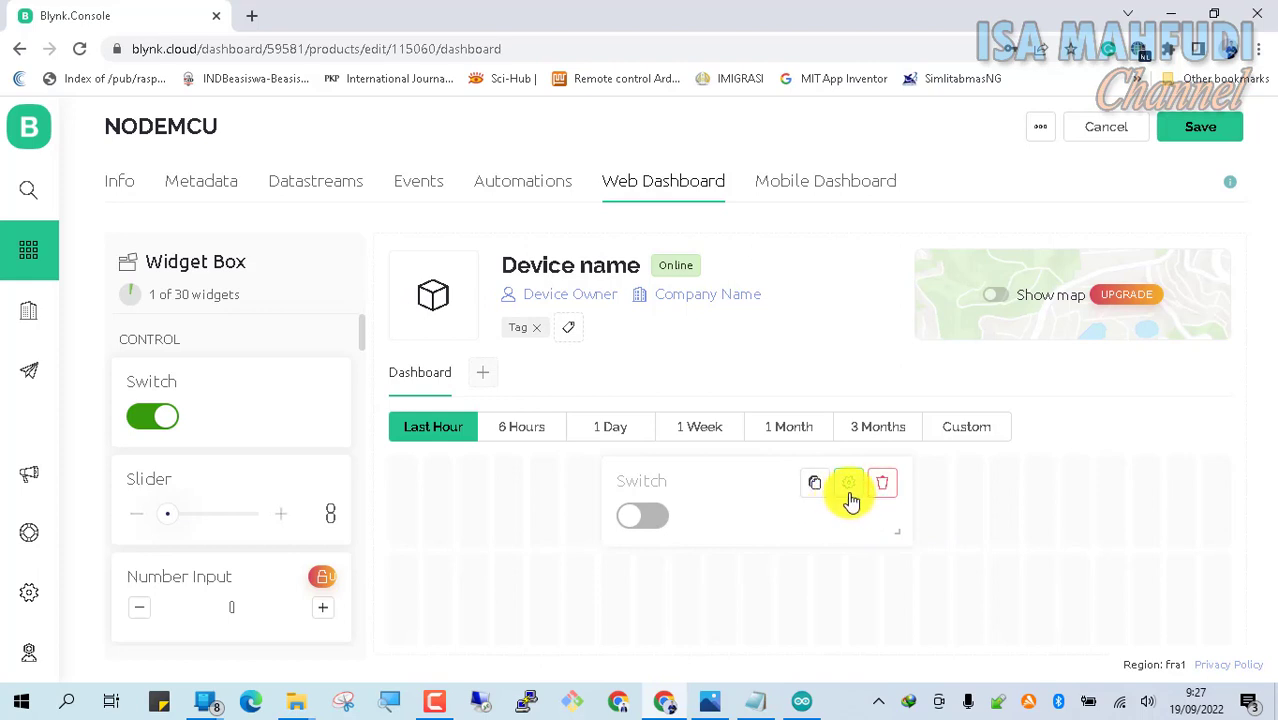
Title the switch widget CONTROL LED and link it to the CONTROL LED (V0) datastream.
left_click(848, 484)
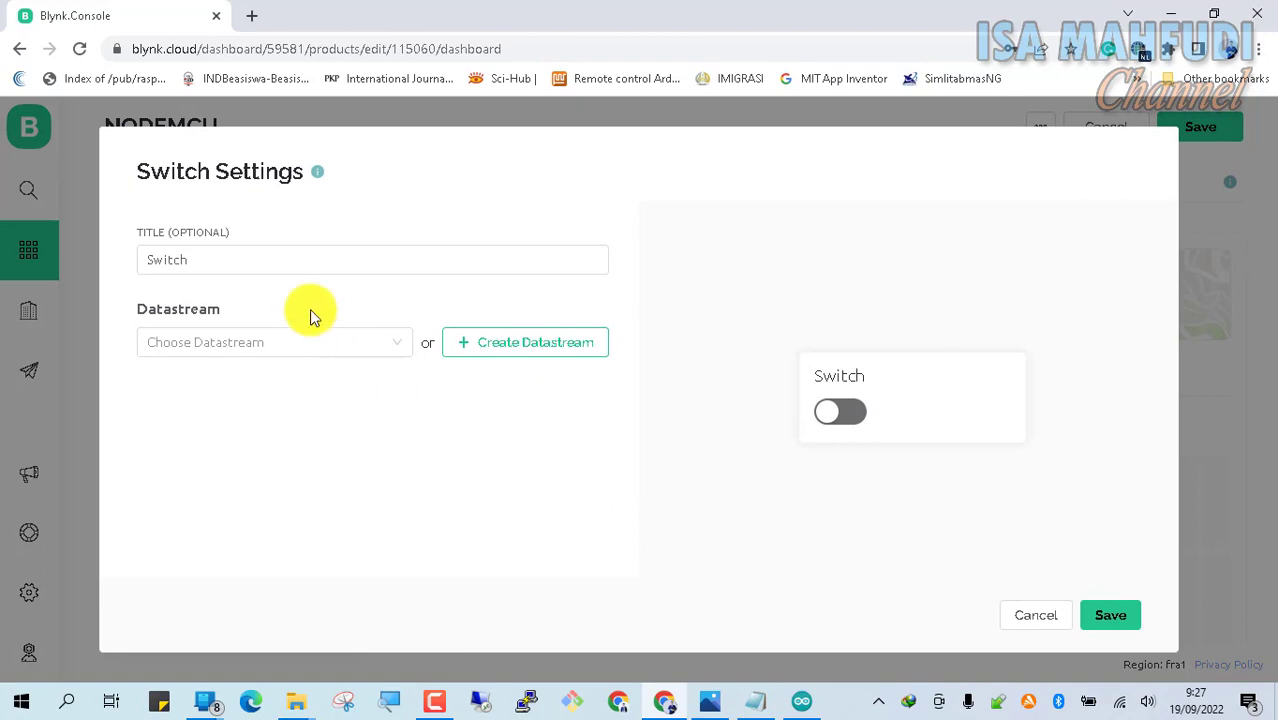
triple_click(283, 256)
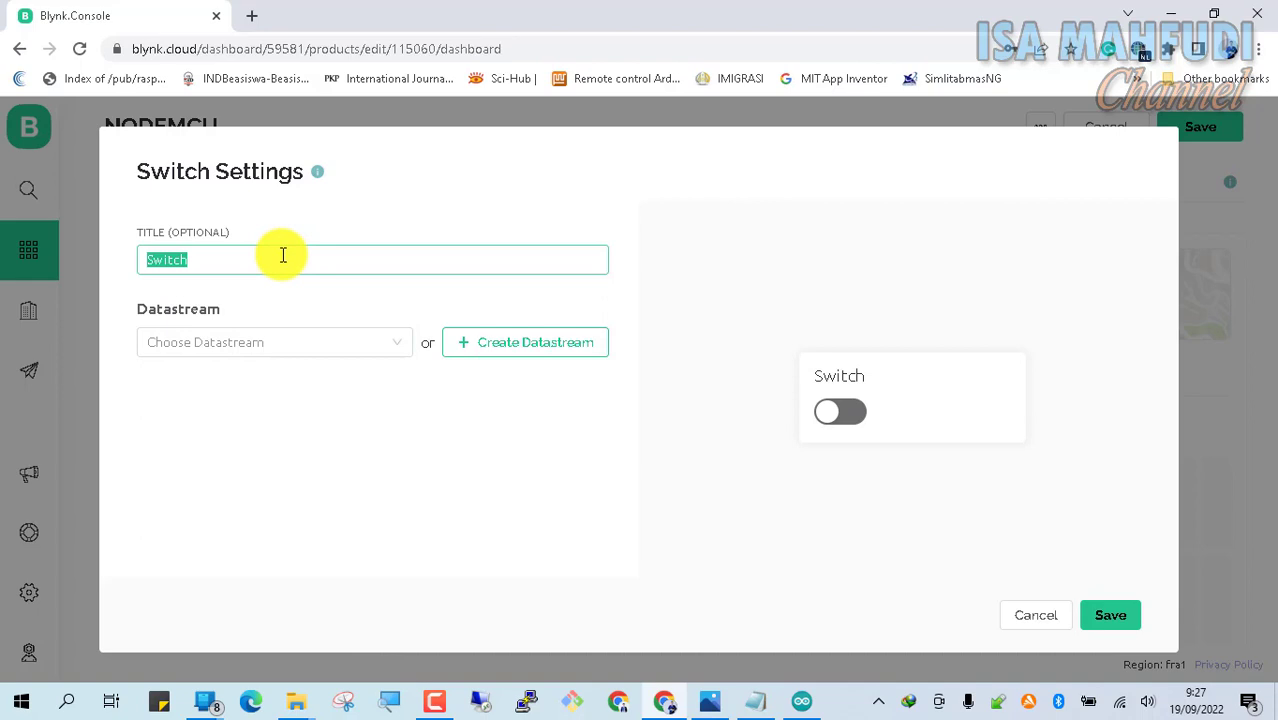
type("CONTROL LED")
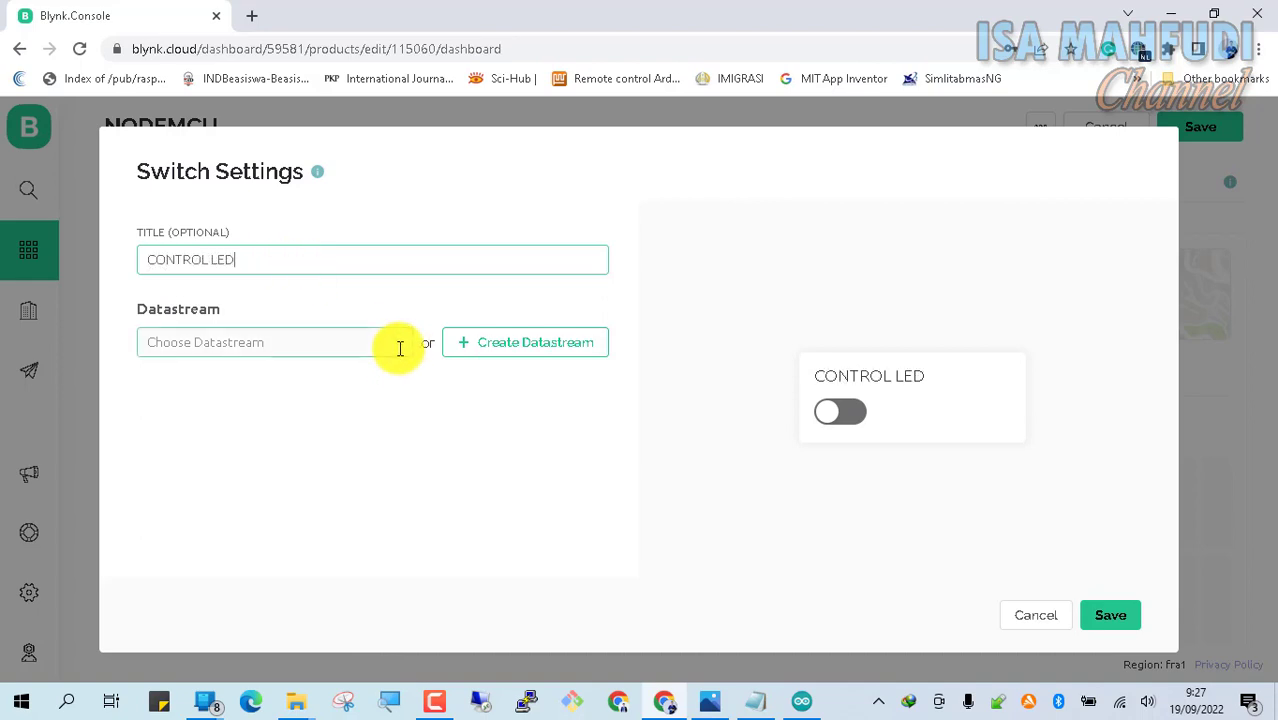
left_click(397, 342)
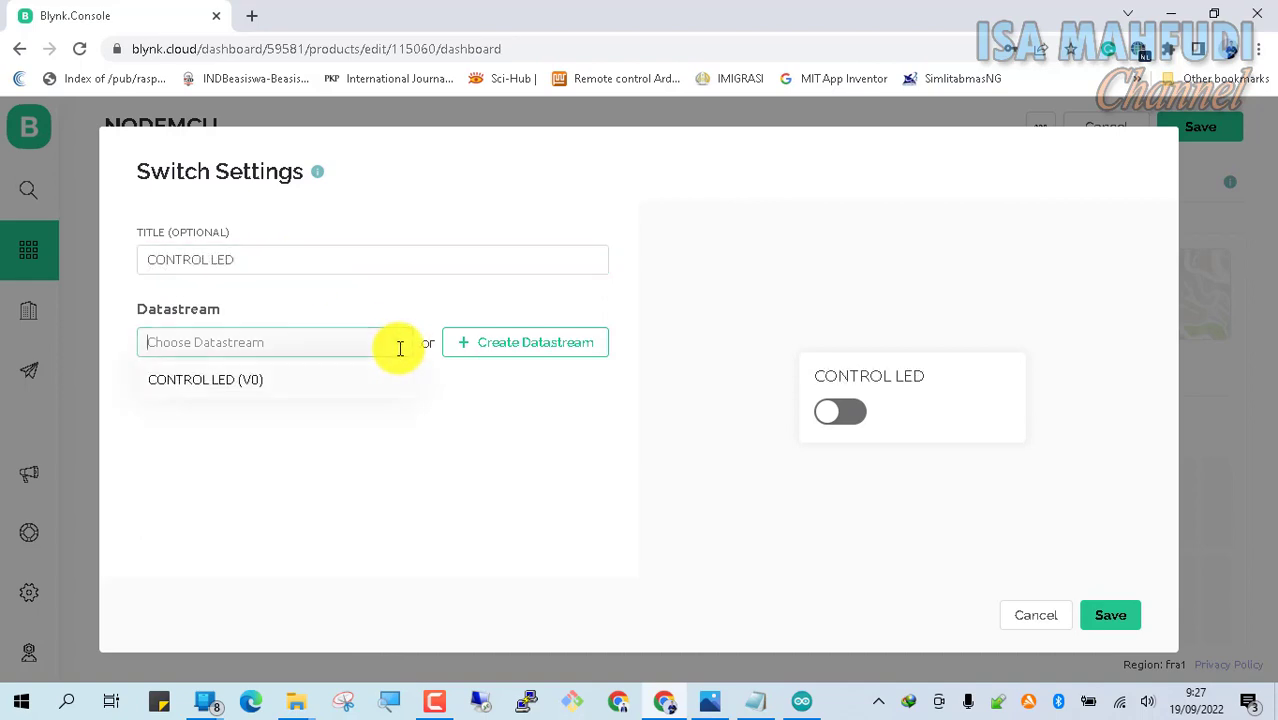
left_click(250, 380)
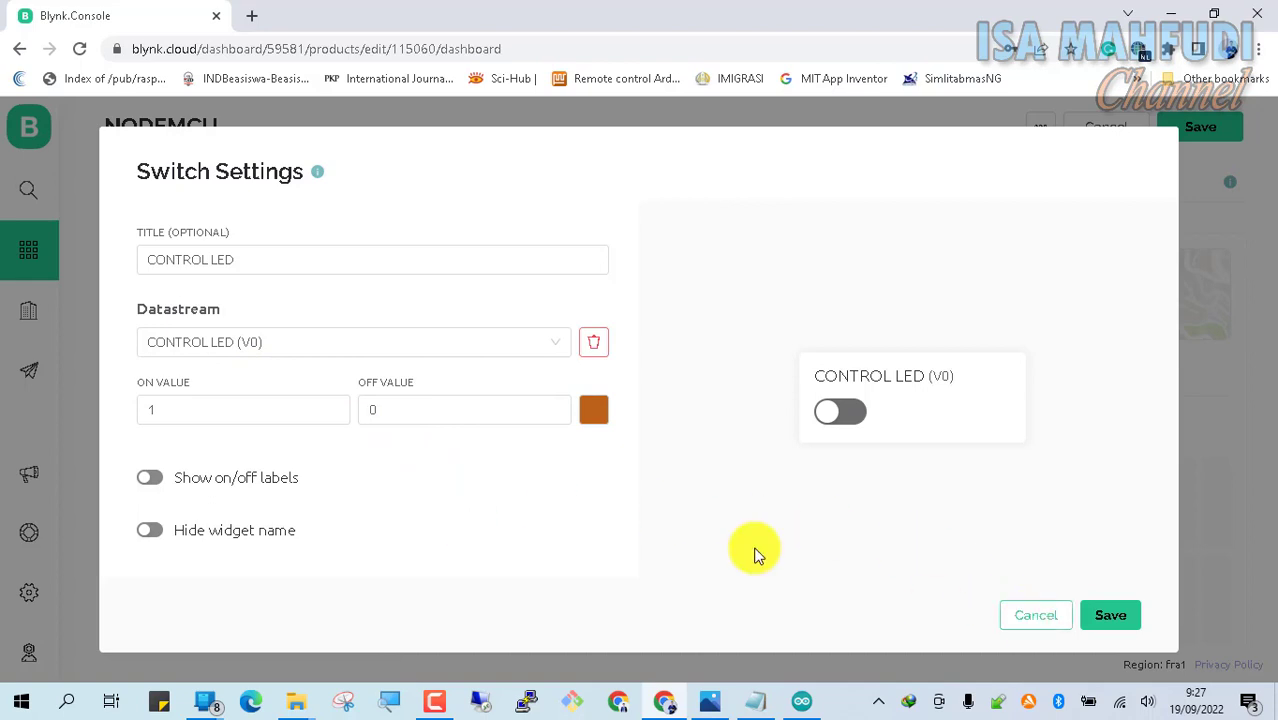
left_click(212, 416)
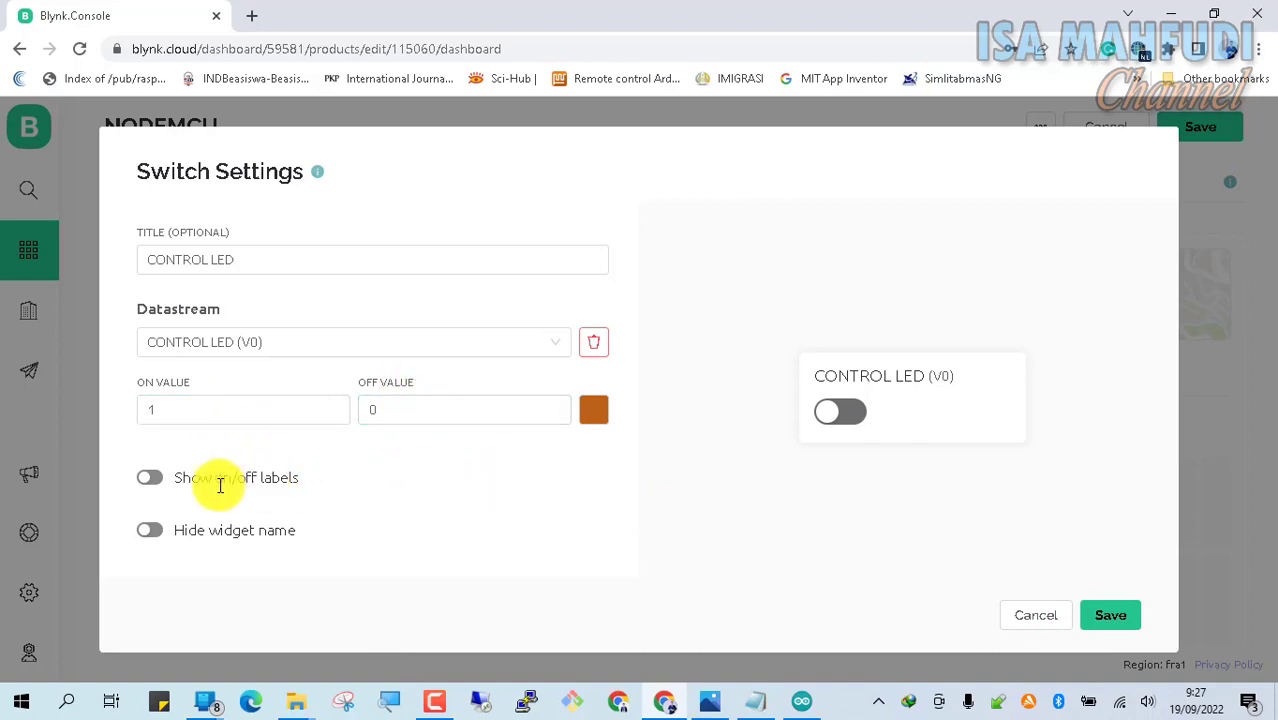
Show on/off labels on the switch as ON and OFF, and save the widget settings and the NODEMCU template.
left_click(151, 482)
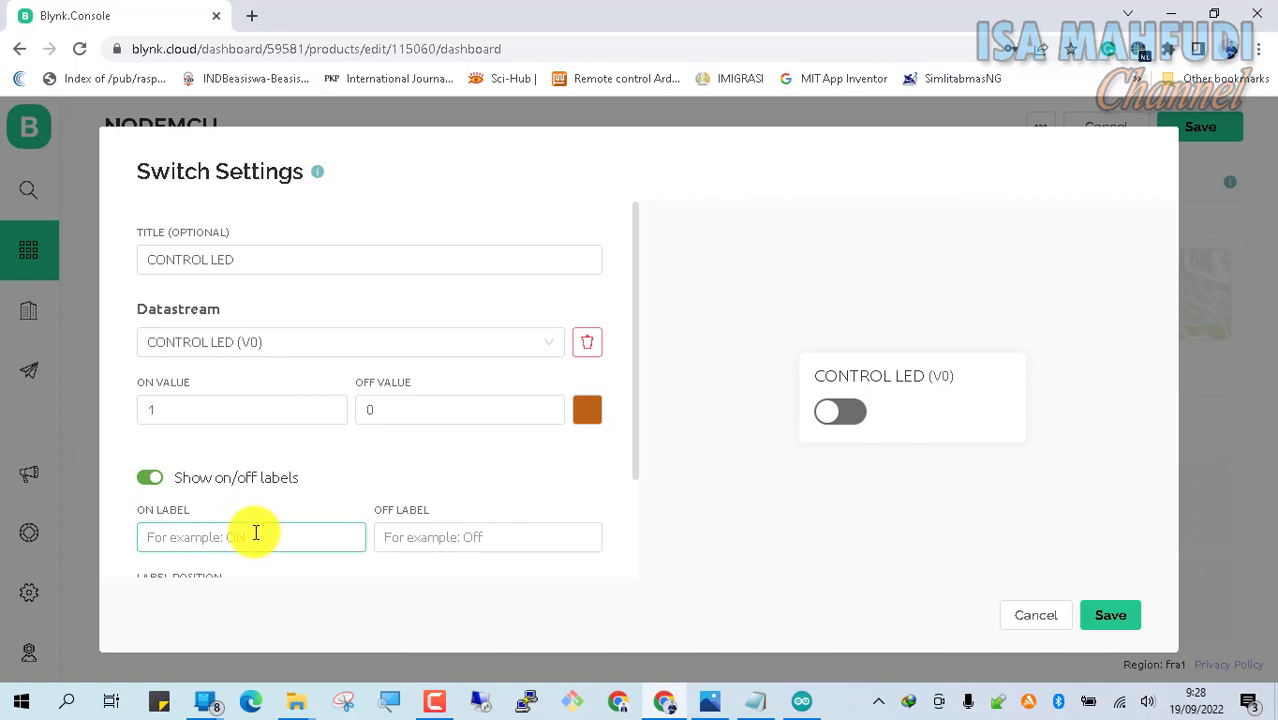
left_click(256, 533)
type("ON")
left_click(412, 530)
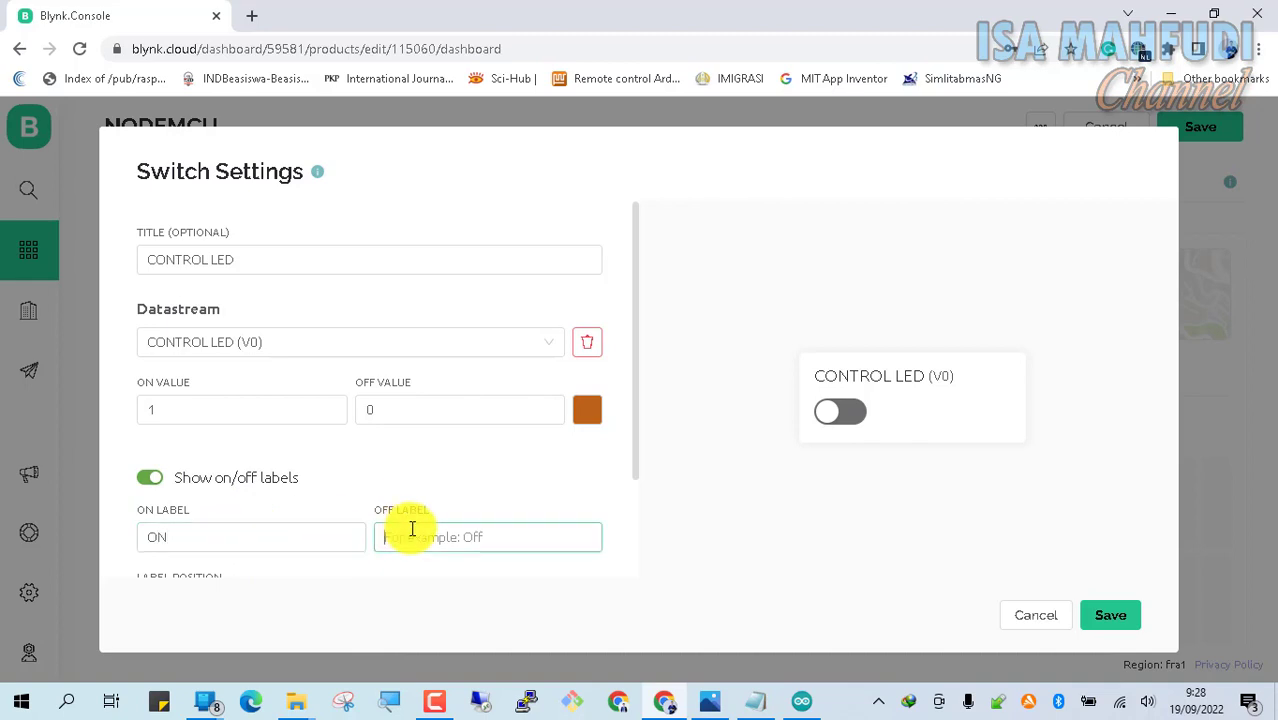
type("OFF")
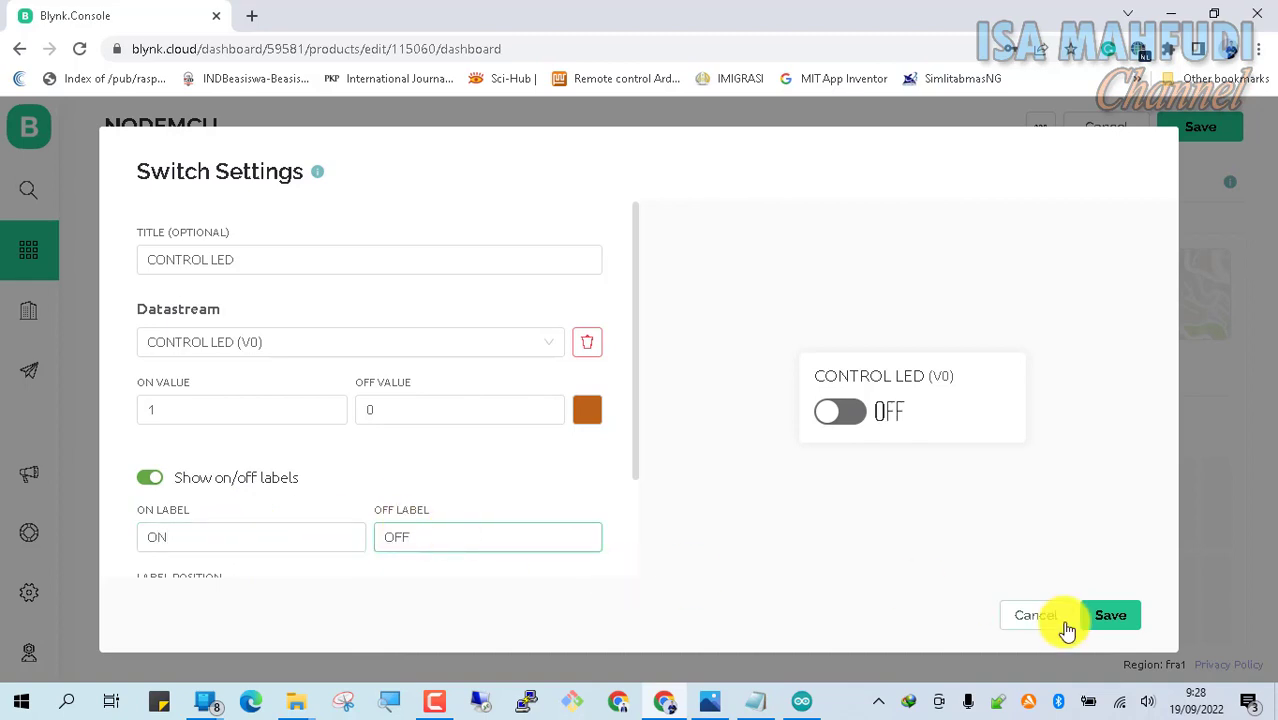
left_click(629, 387)
left_click_drag(633, 408, 636, 492)
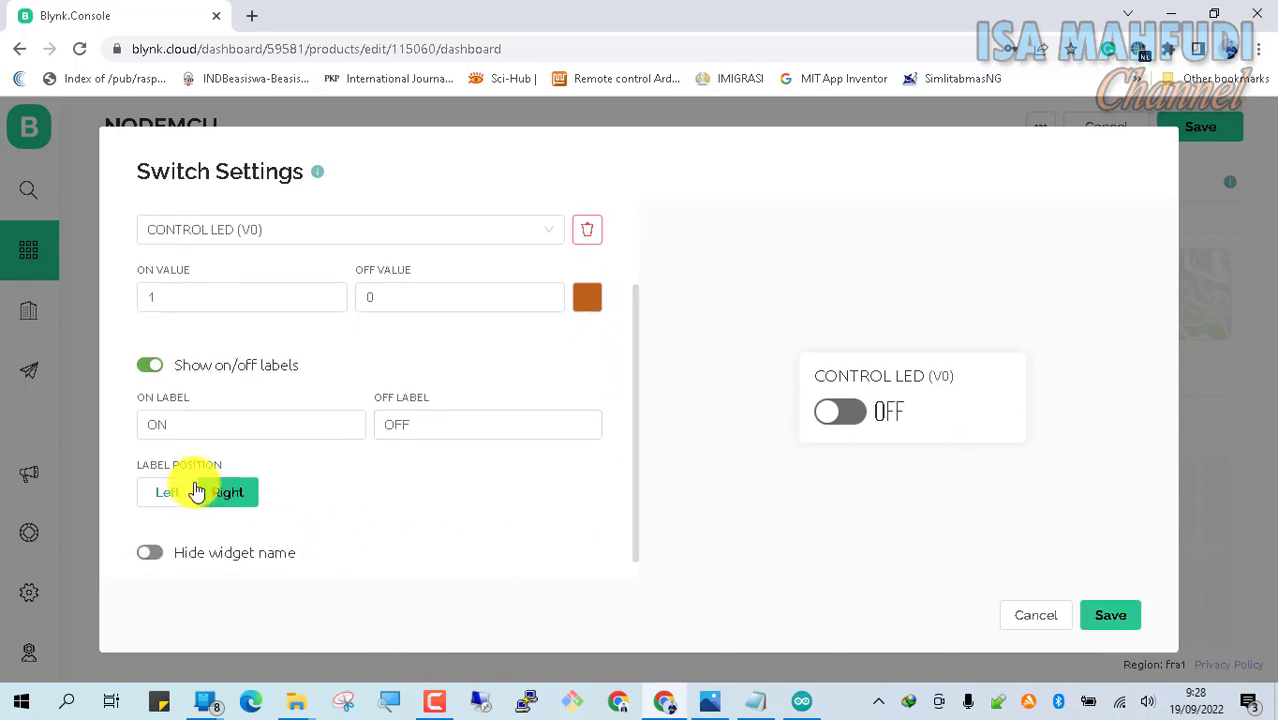
left_click(1112, 615)
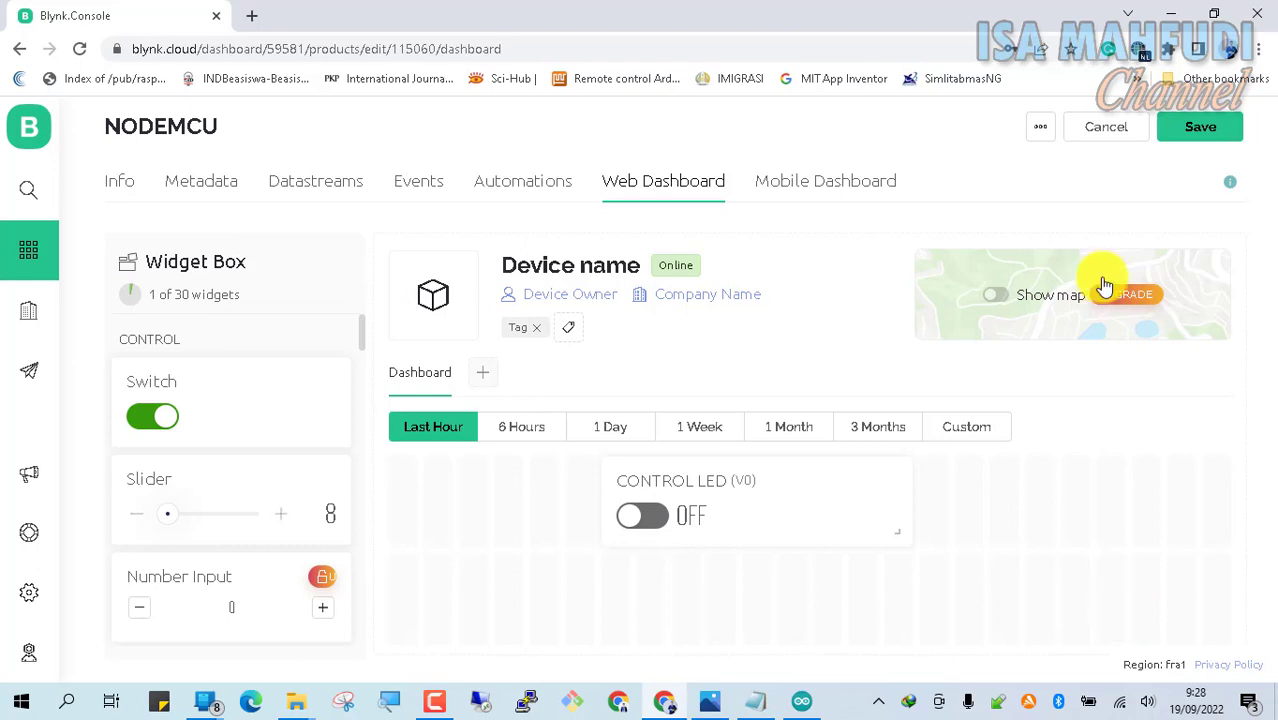
left_click(1218, 140)
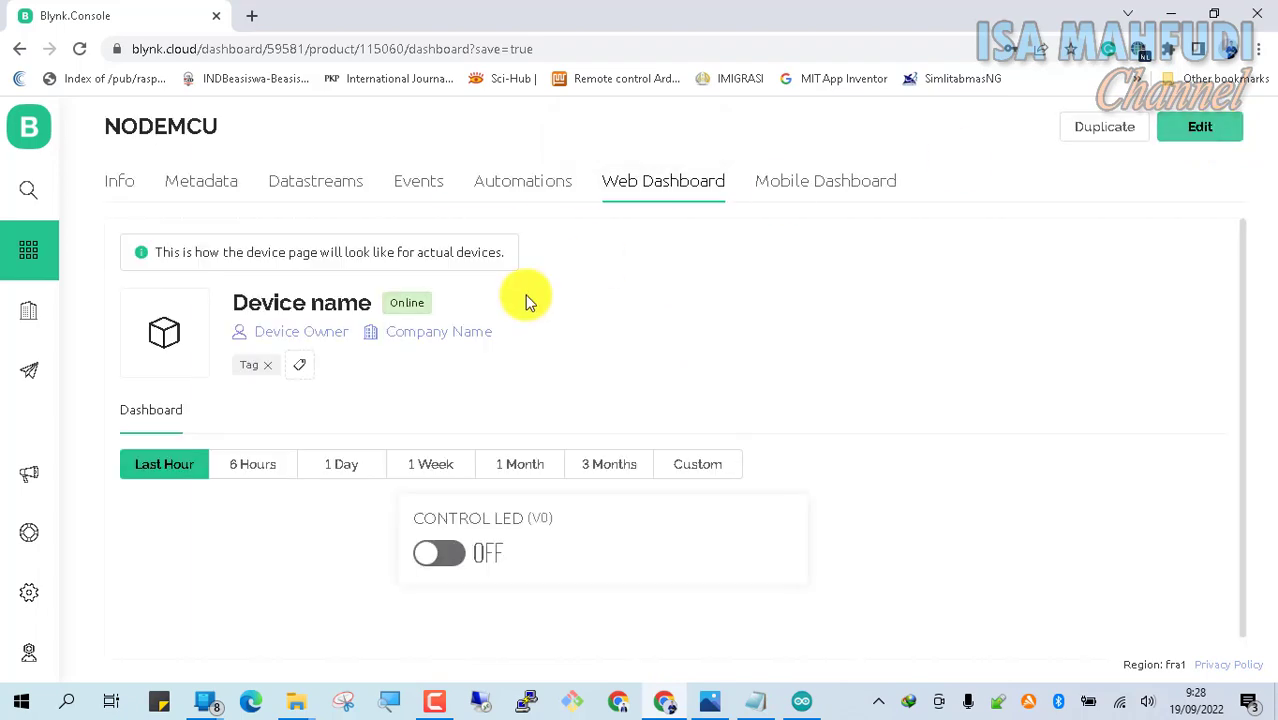
Create a new device named NODEMCU from the NODEMCU template.
left_click(25, 214)
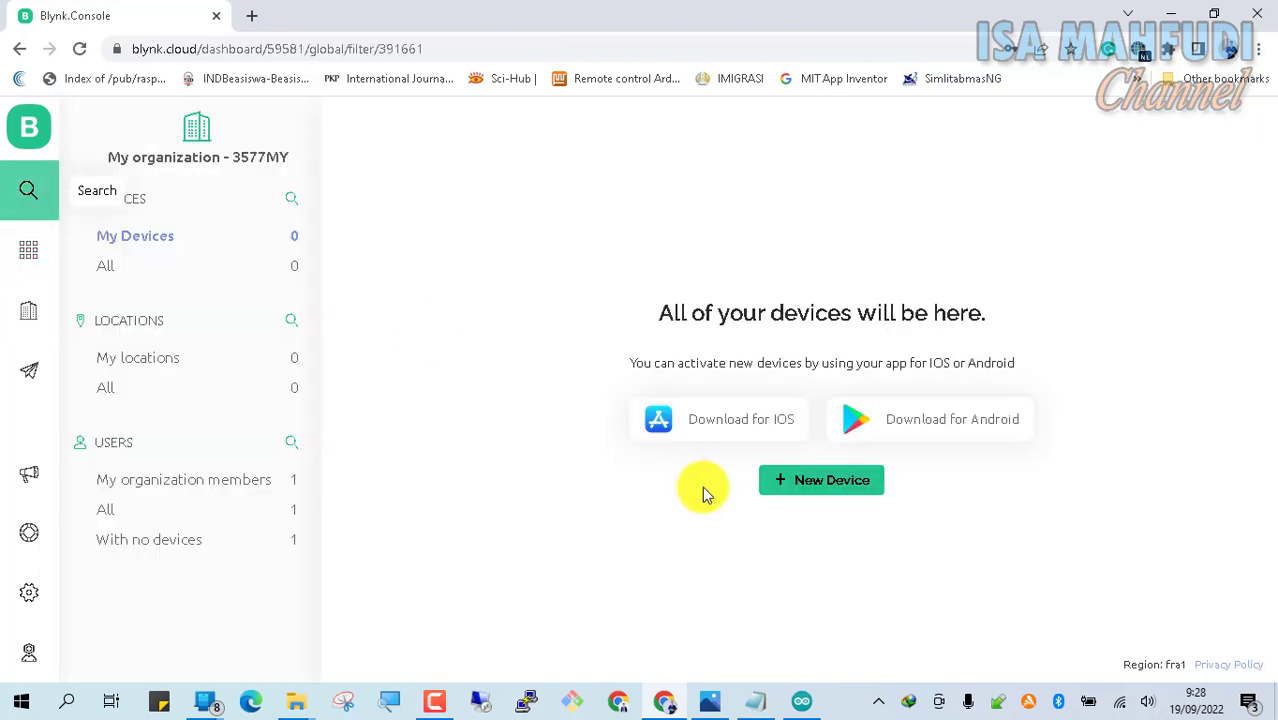
left_click(833, 488)
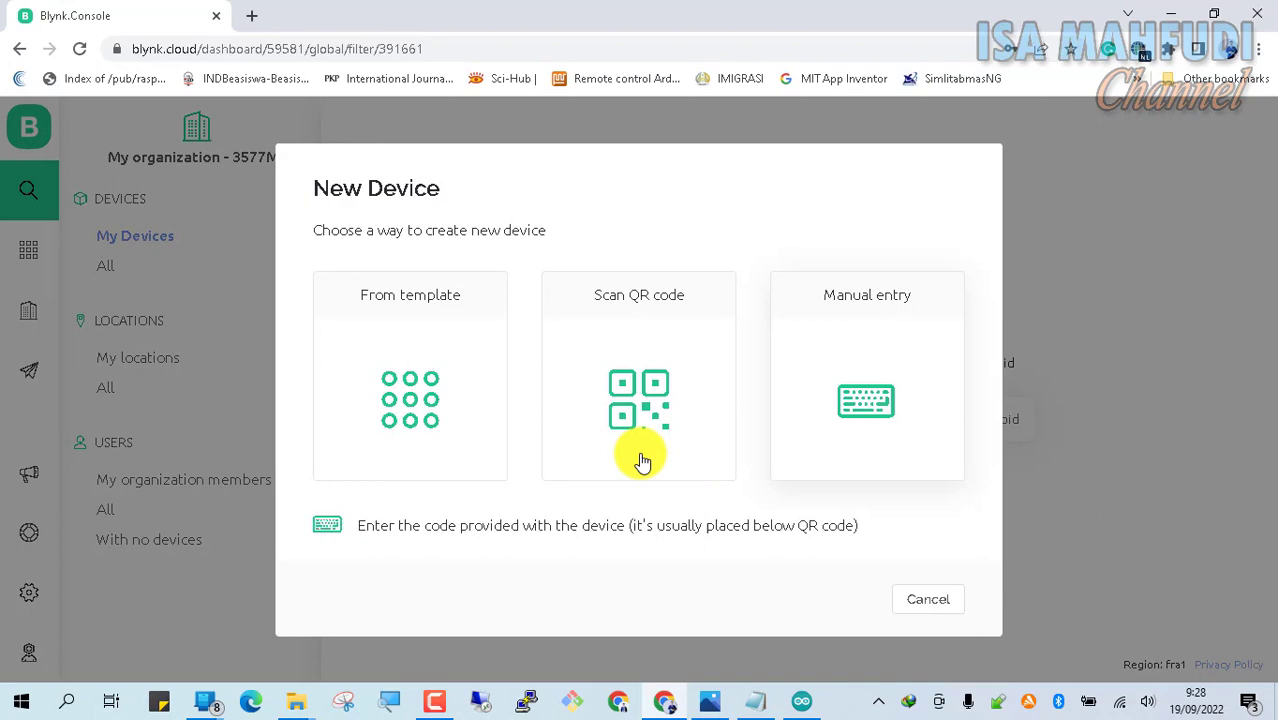
left_click(456, 419)
left_click(805, 371)
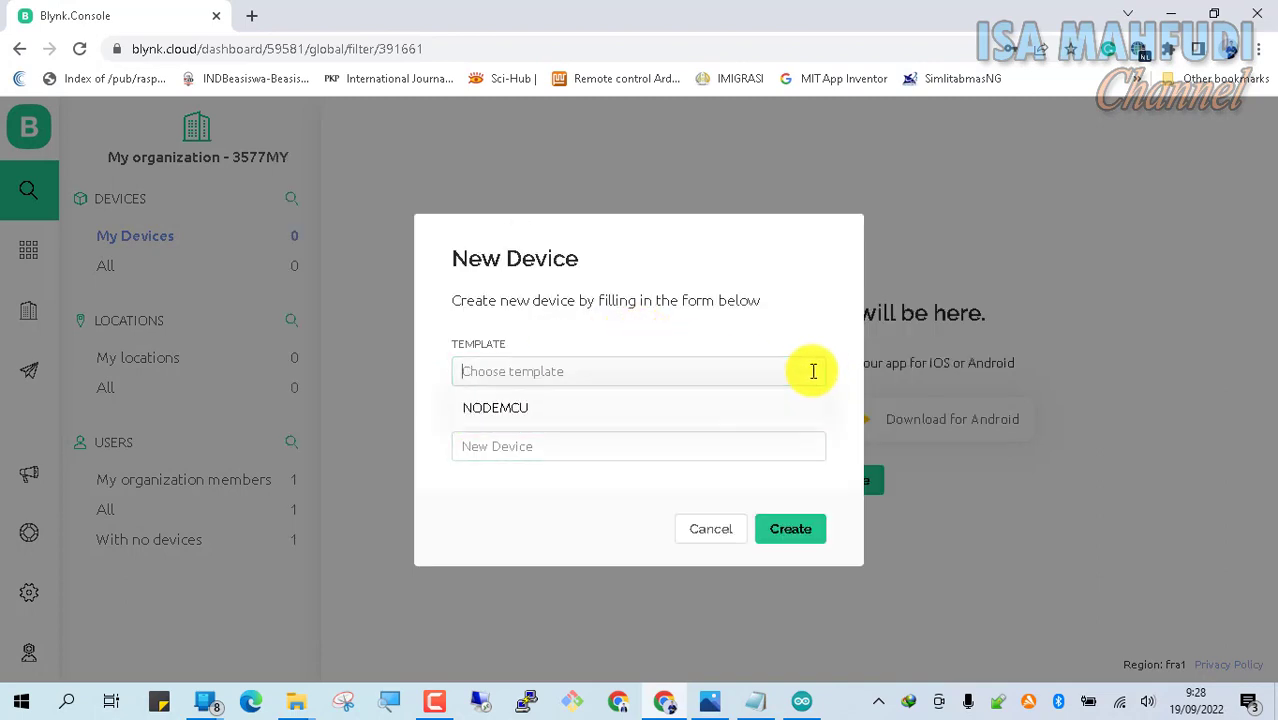
left_click(568, 410)
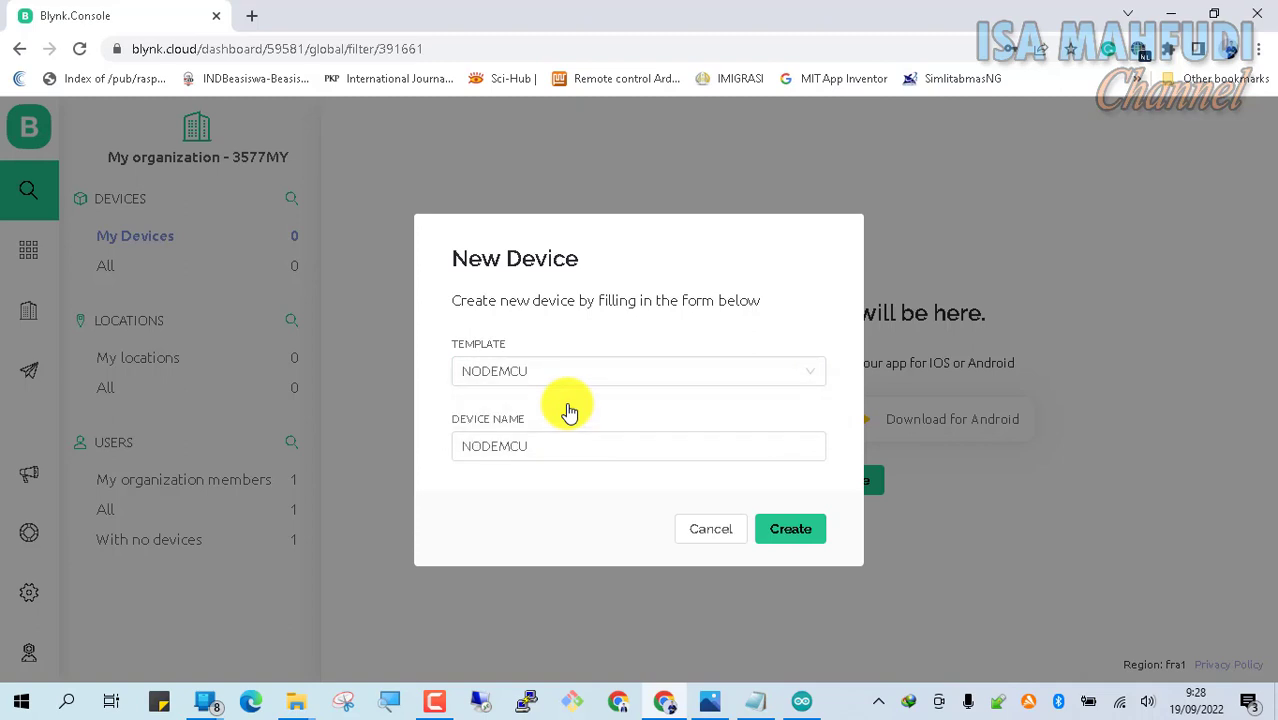
left_click(794, 530)
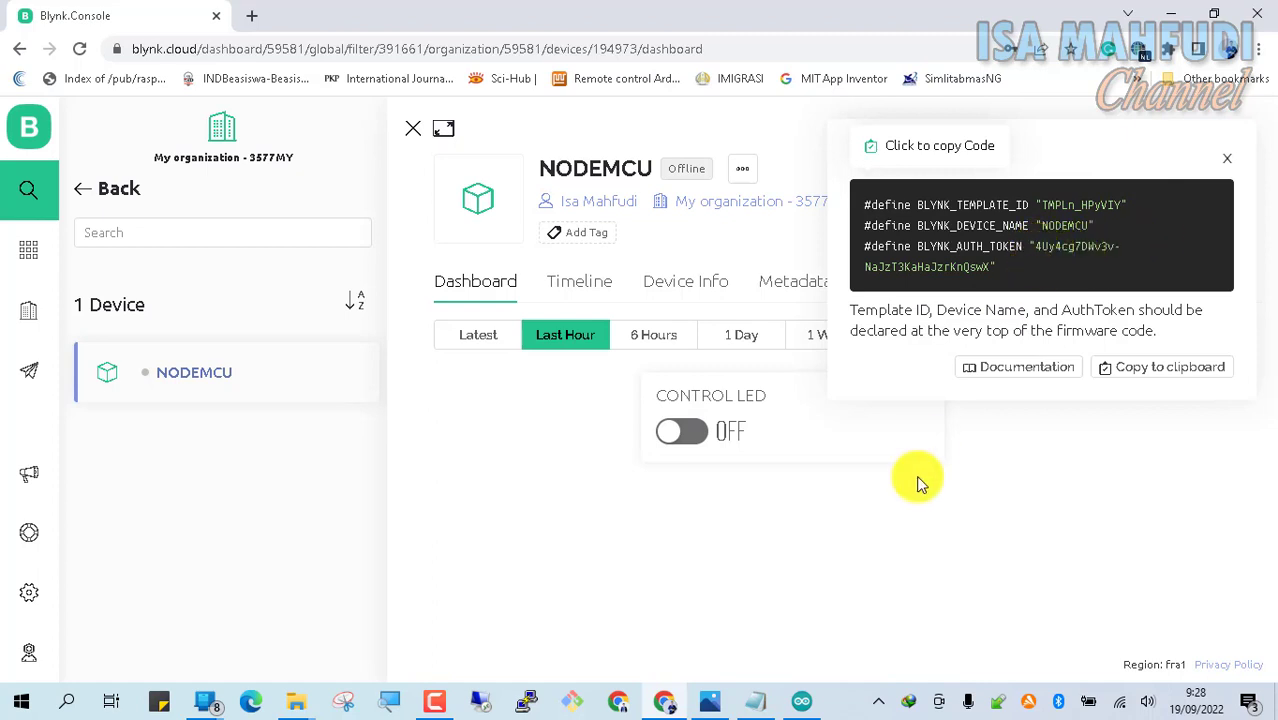
Switch to the Arduino IDE in a smaller window and compare the sketch's WiFi credential lines with the computer's connected network.
left_click(812, 702)
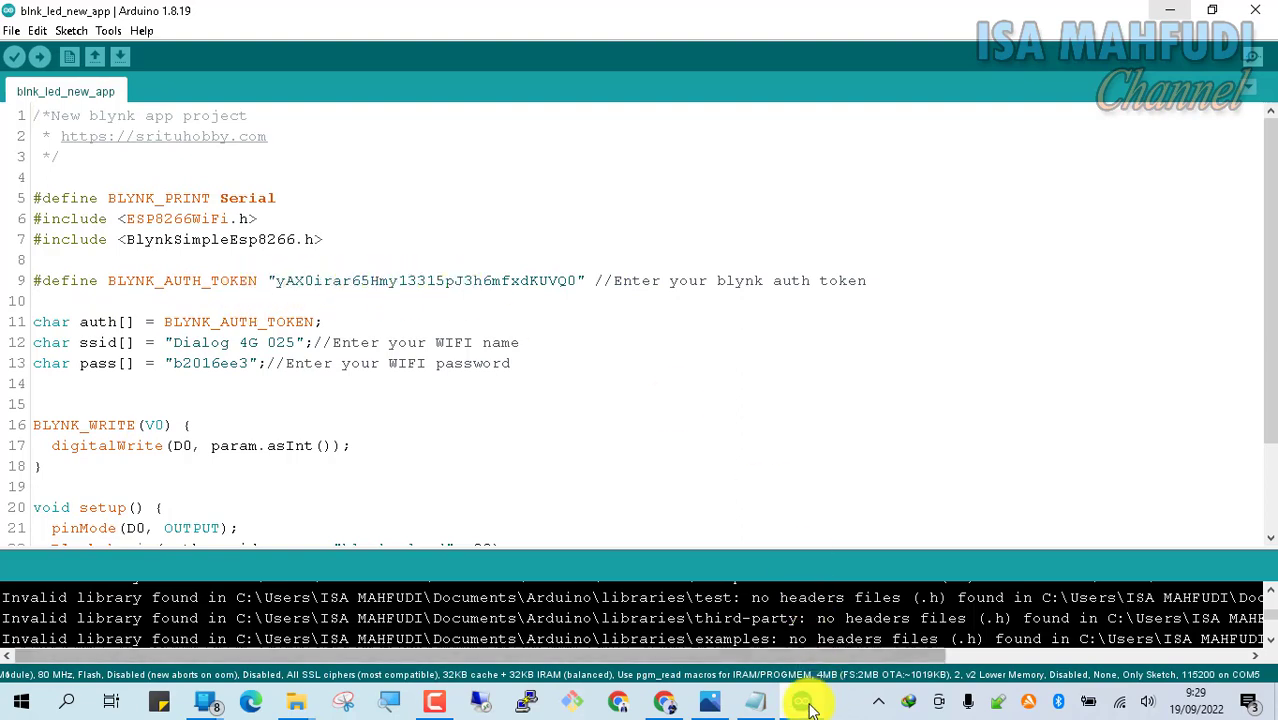
left_click(1212, 10)
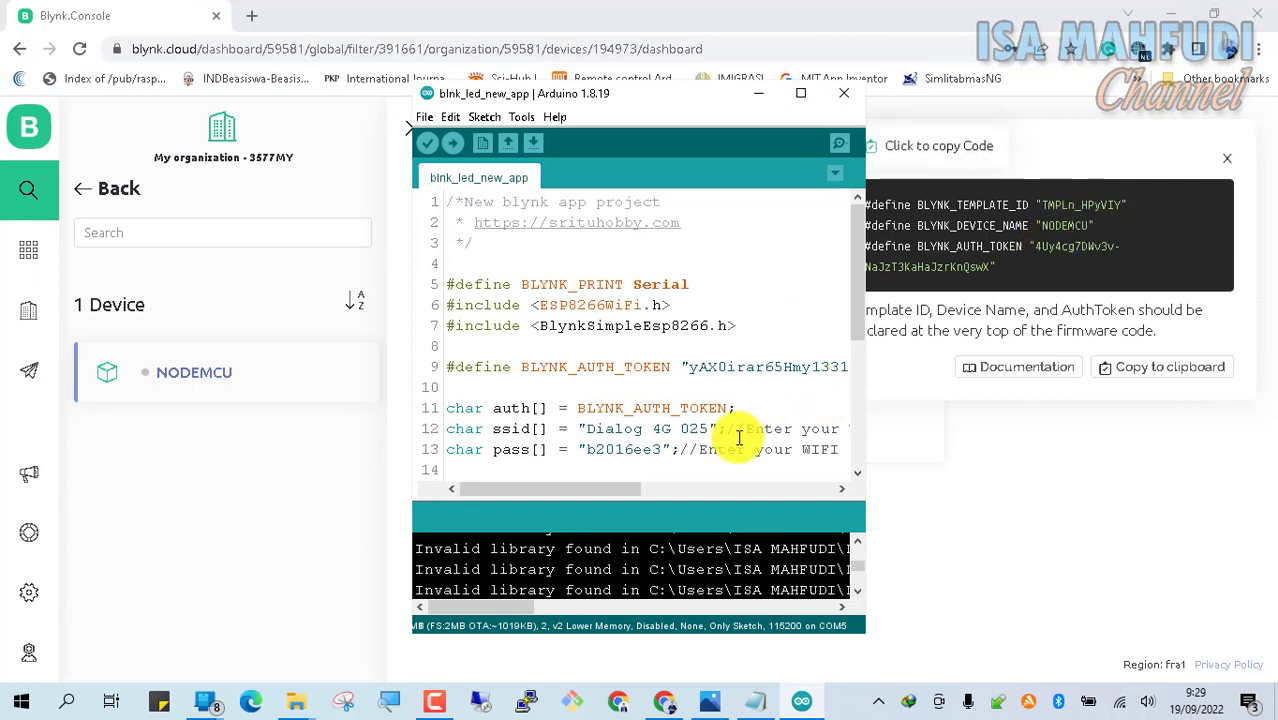
left_click_drag(590, 490, 639, 490)
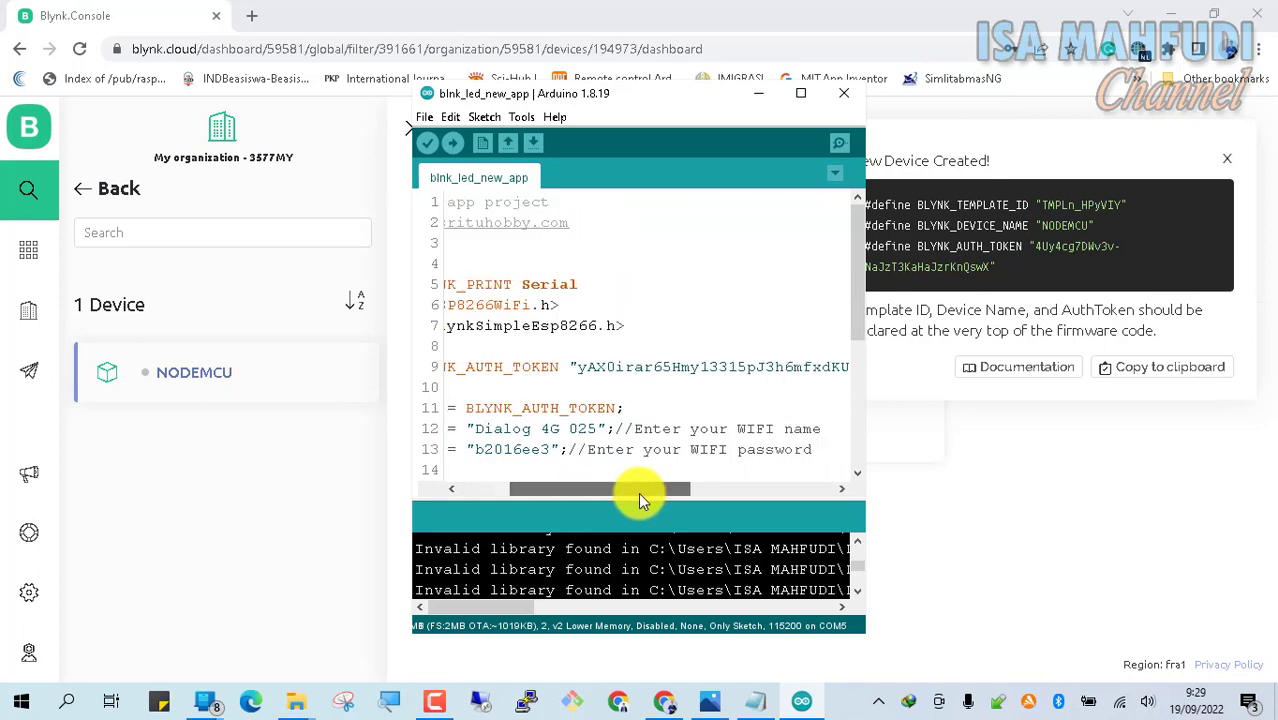
left_click_drag(557, 490, 508, 490)
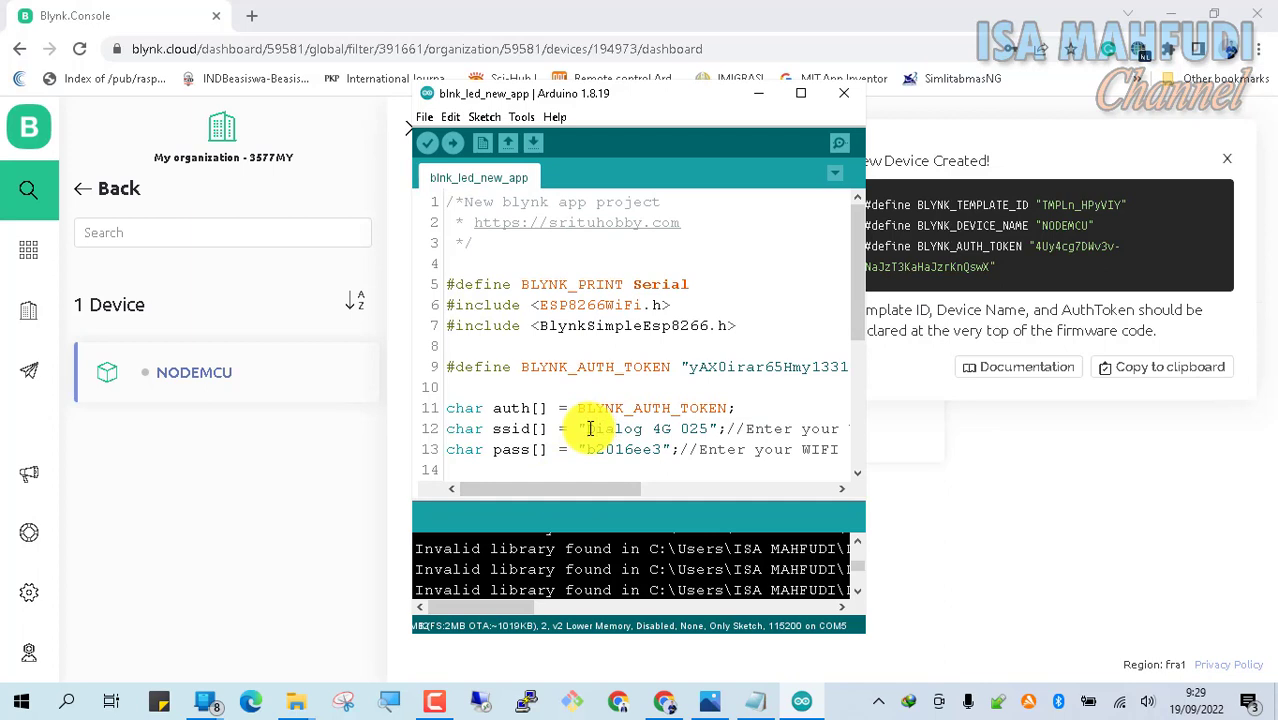
left_click(1118, 706)
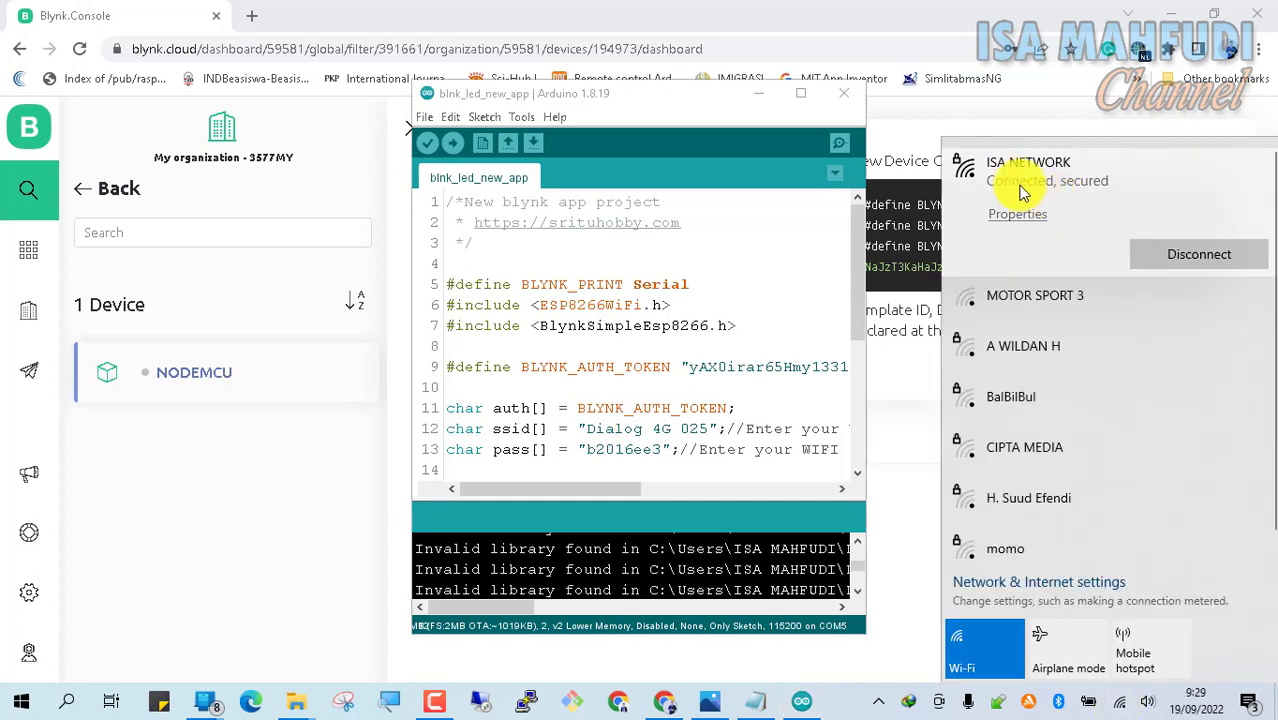
left_click(586, 436)
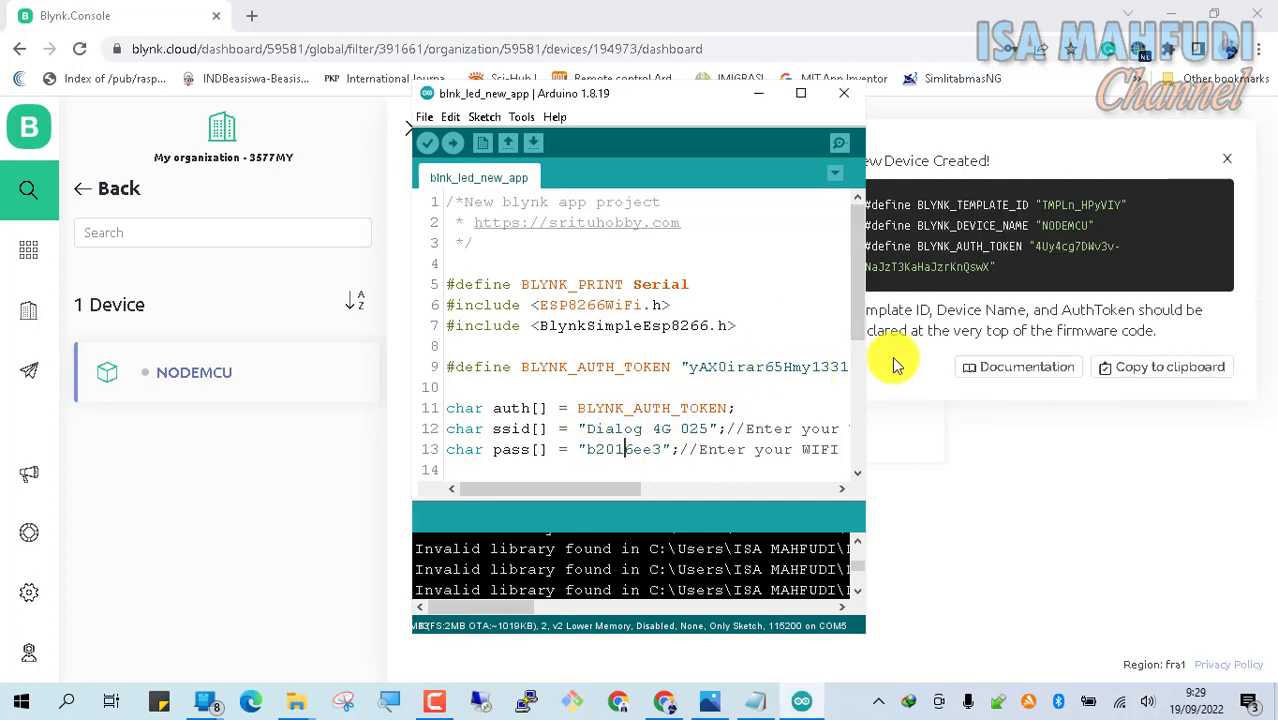
Copy the new device's auth token from the Blynk console and close the Board Url text file in Notepad.
left_click(1038, 255)
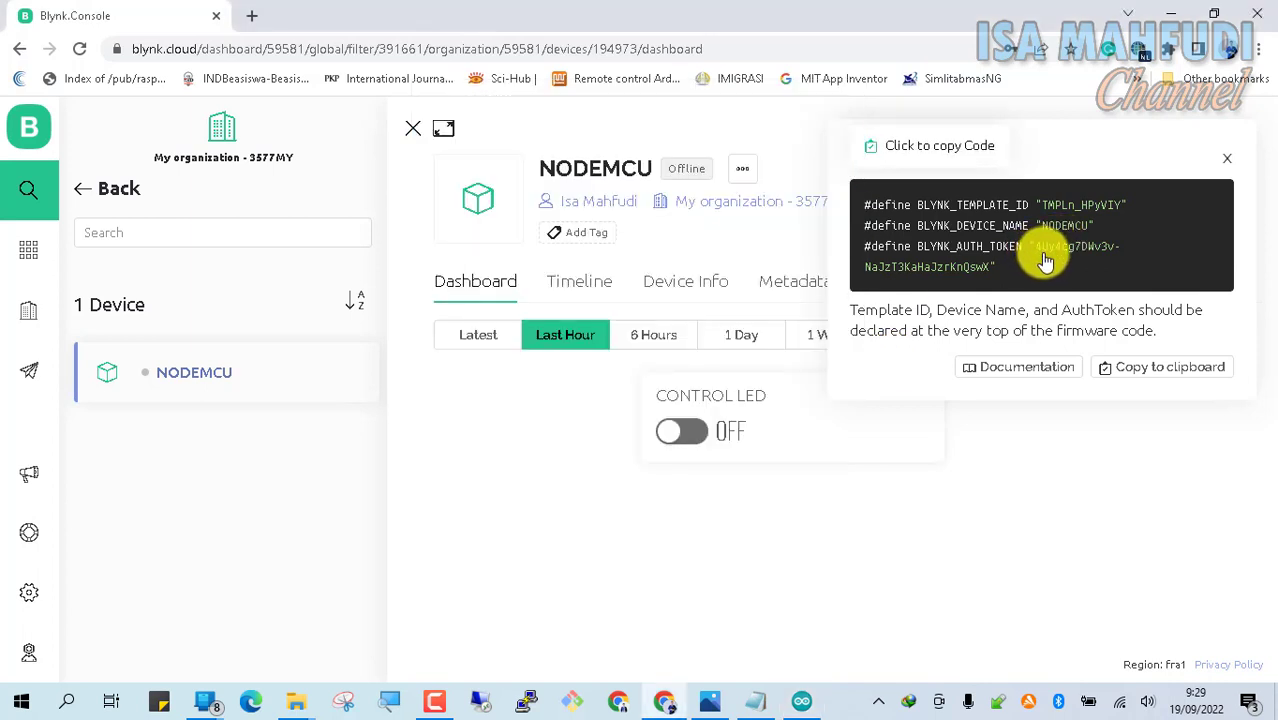
left_click_drag(1030, 248, 988, 273)
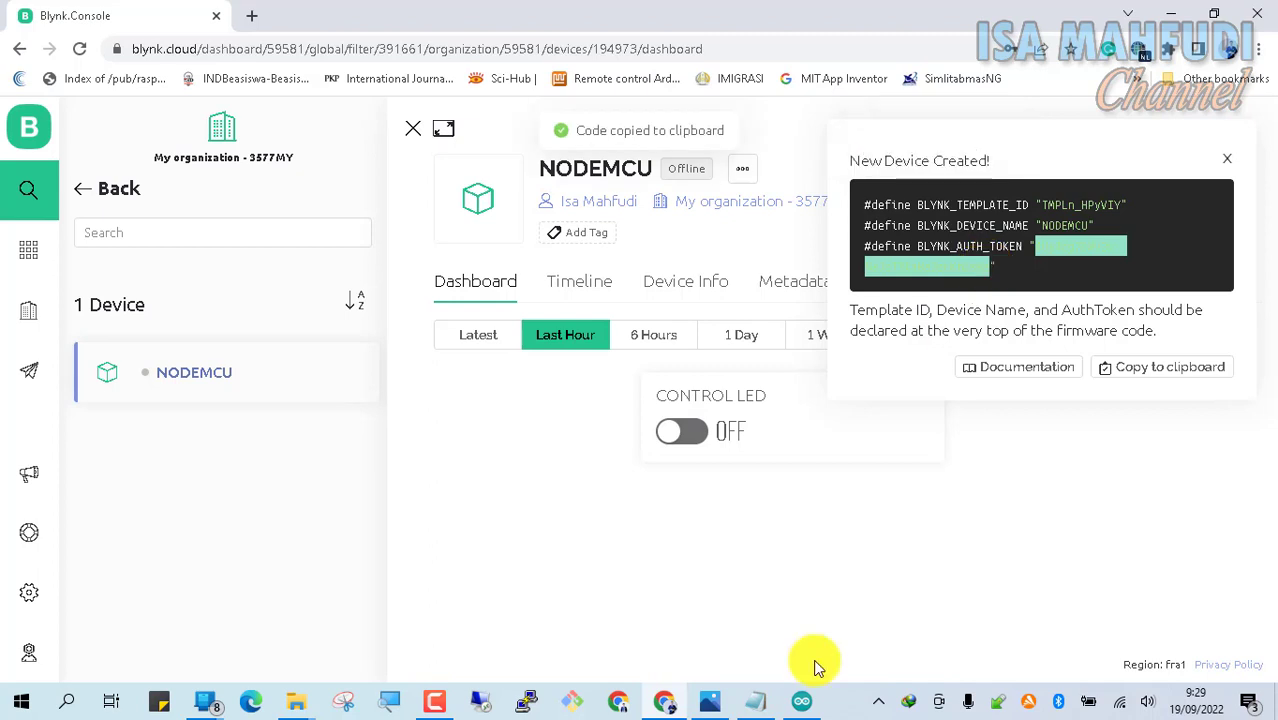
left_click(760, 702)
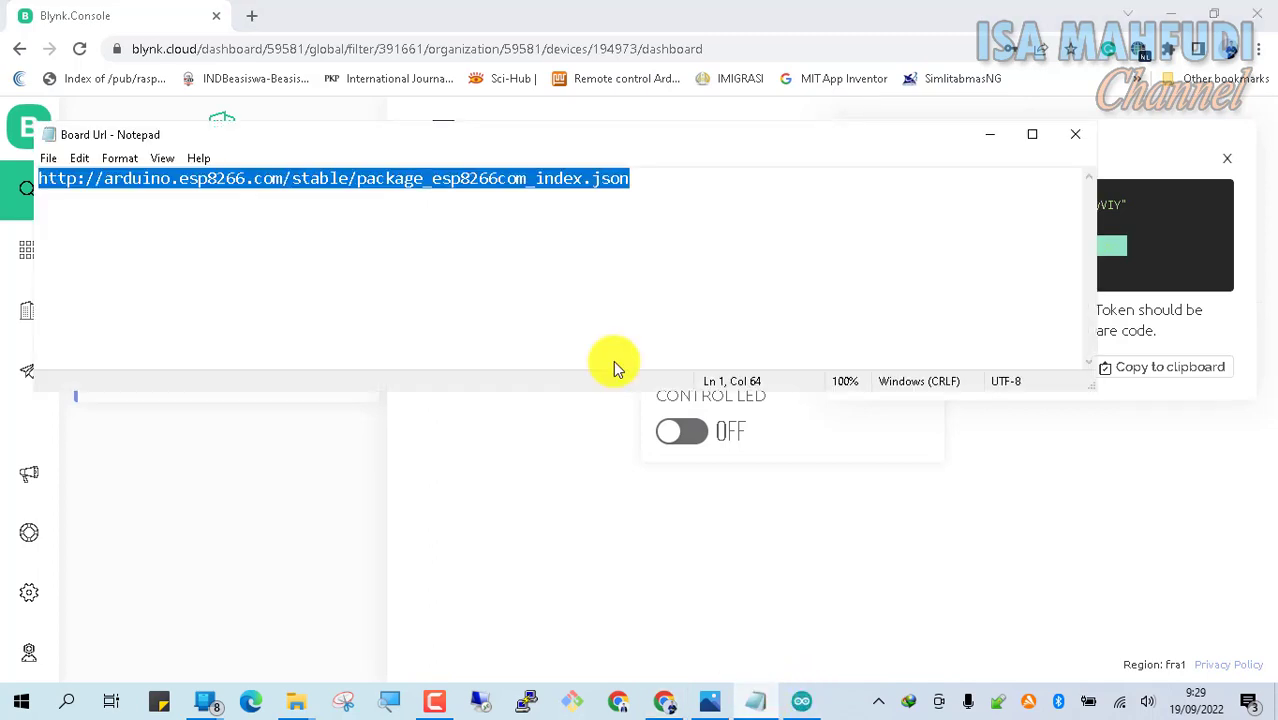
left_click(1077, 140)
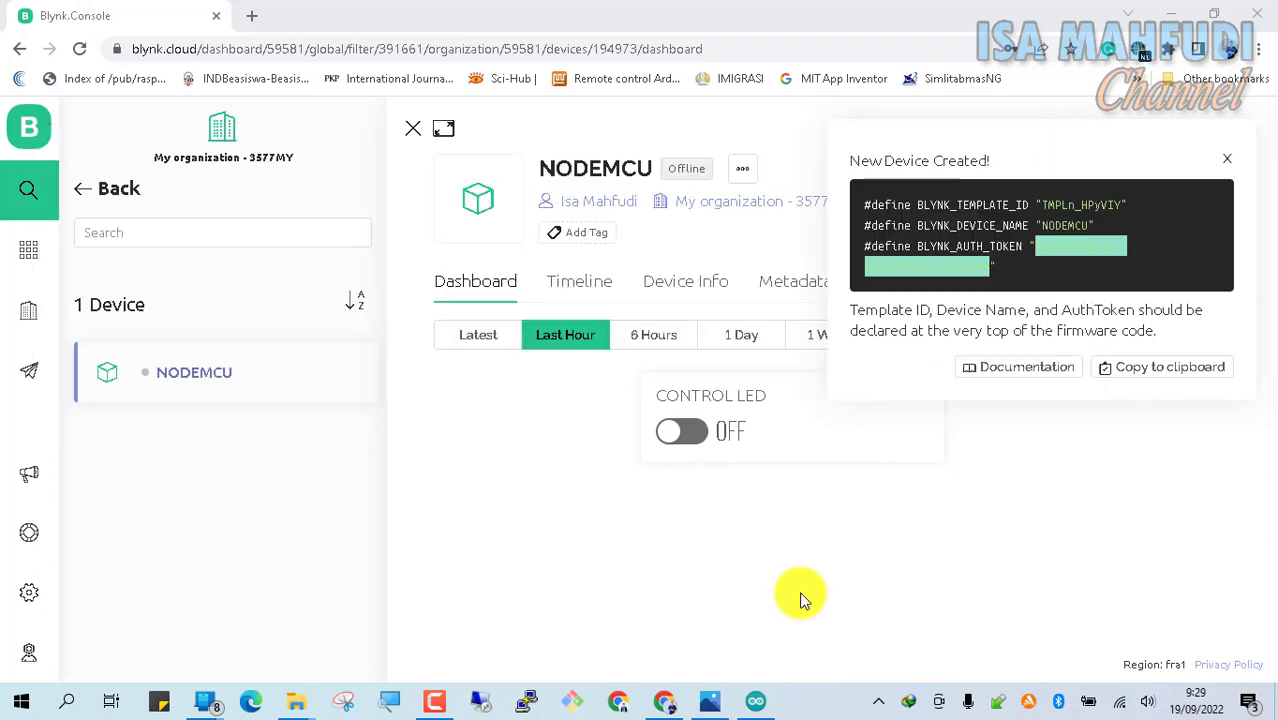
Replace the BLYNK_AUTH_TOKEN value in the Arduino sketch with the copied auth token and return to the Blynk device page.
left_click(755, 702)
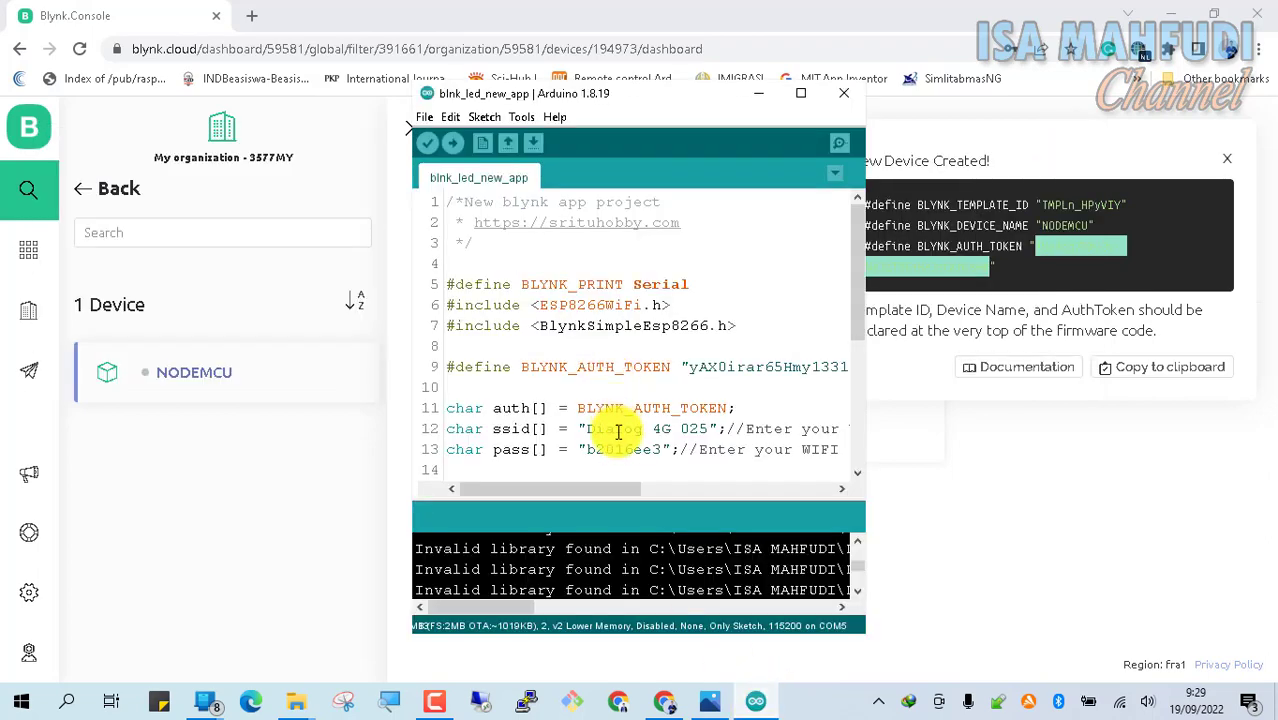
left_click_drag(872, 230, 1116, 190)
left_click(693, 366)
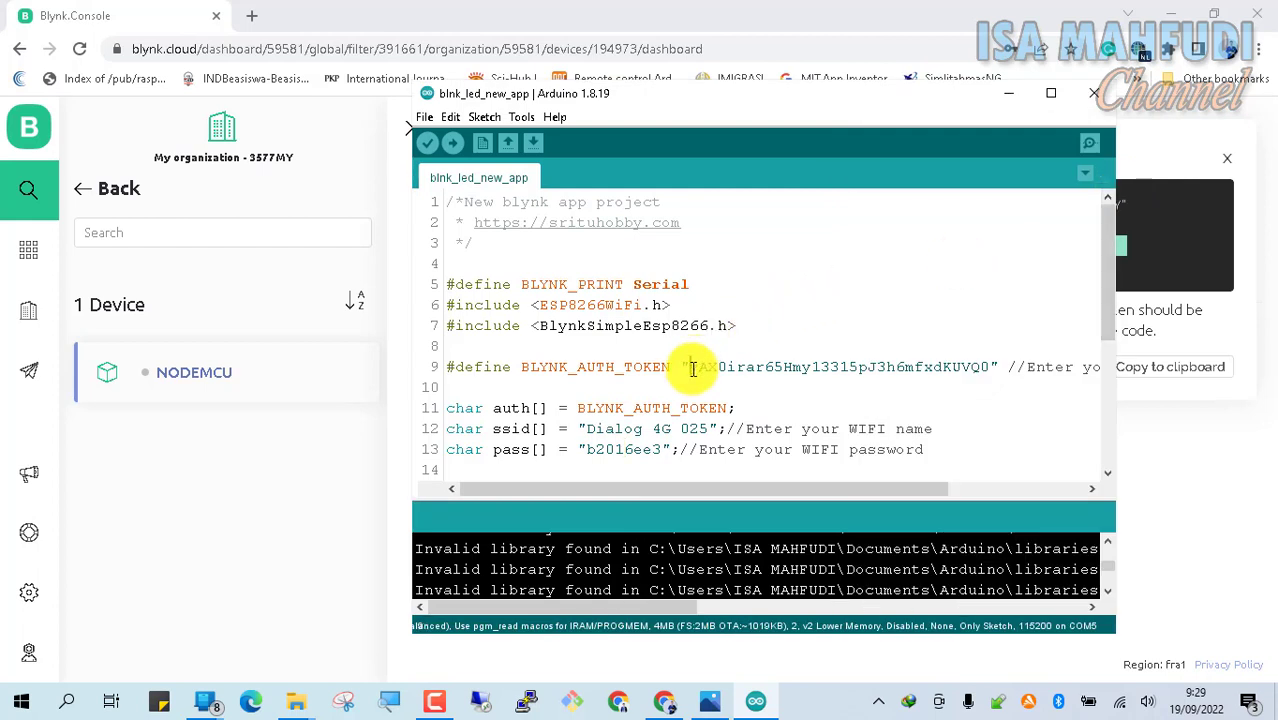
left_click(988, 366, "shift")
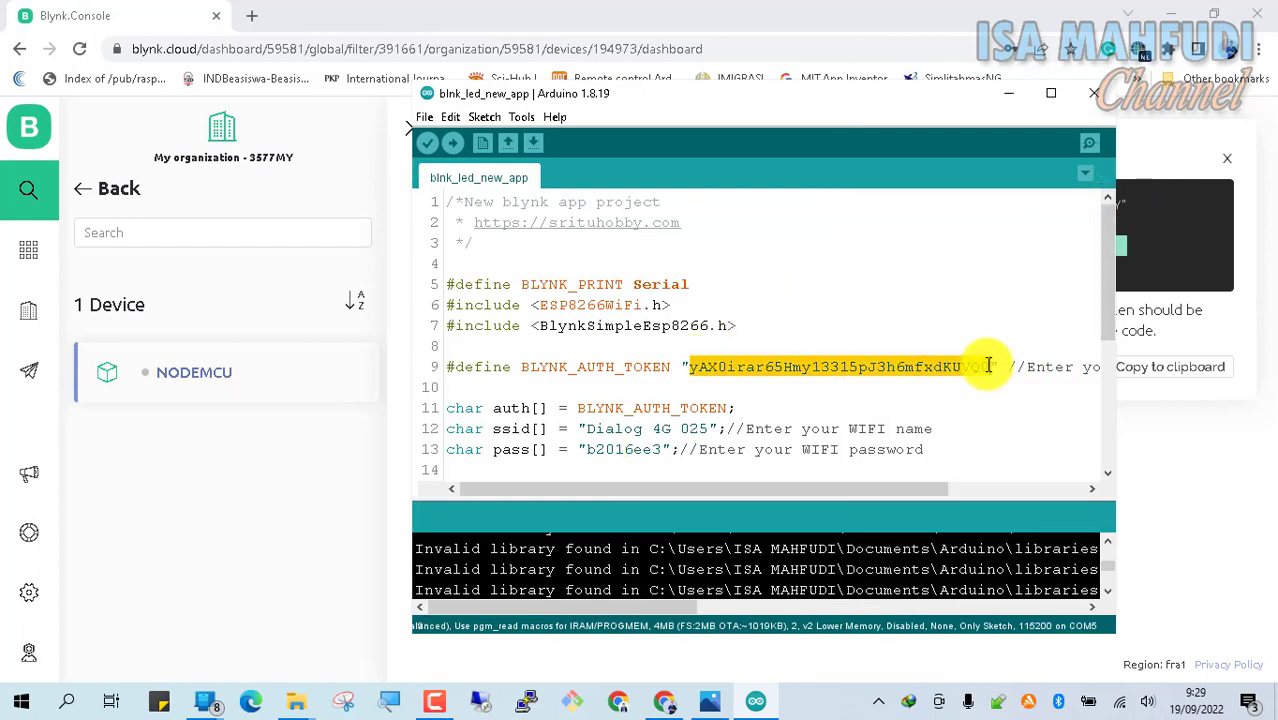
key("ctrl+v")
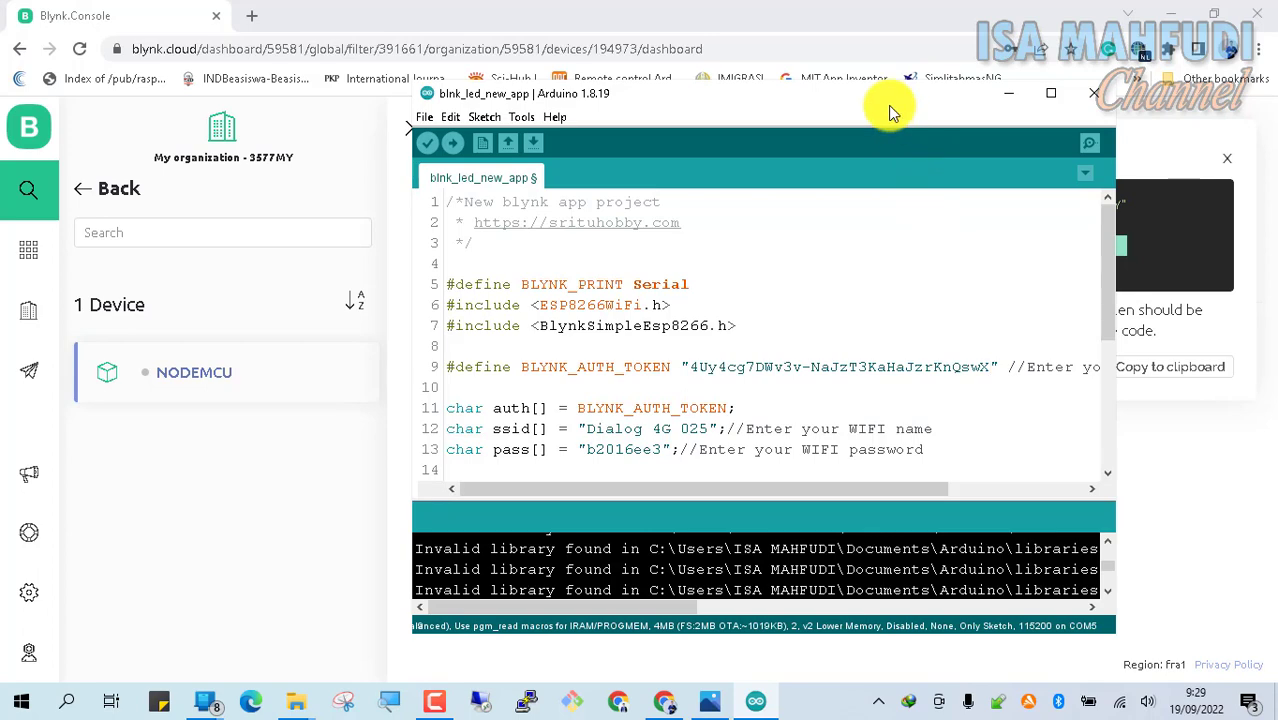
left_click_drag(888, 105, 574, 87)
left_click(1136, 255)
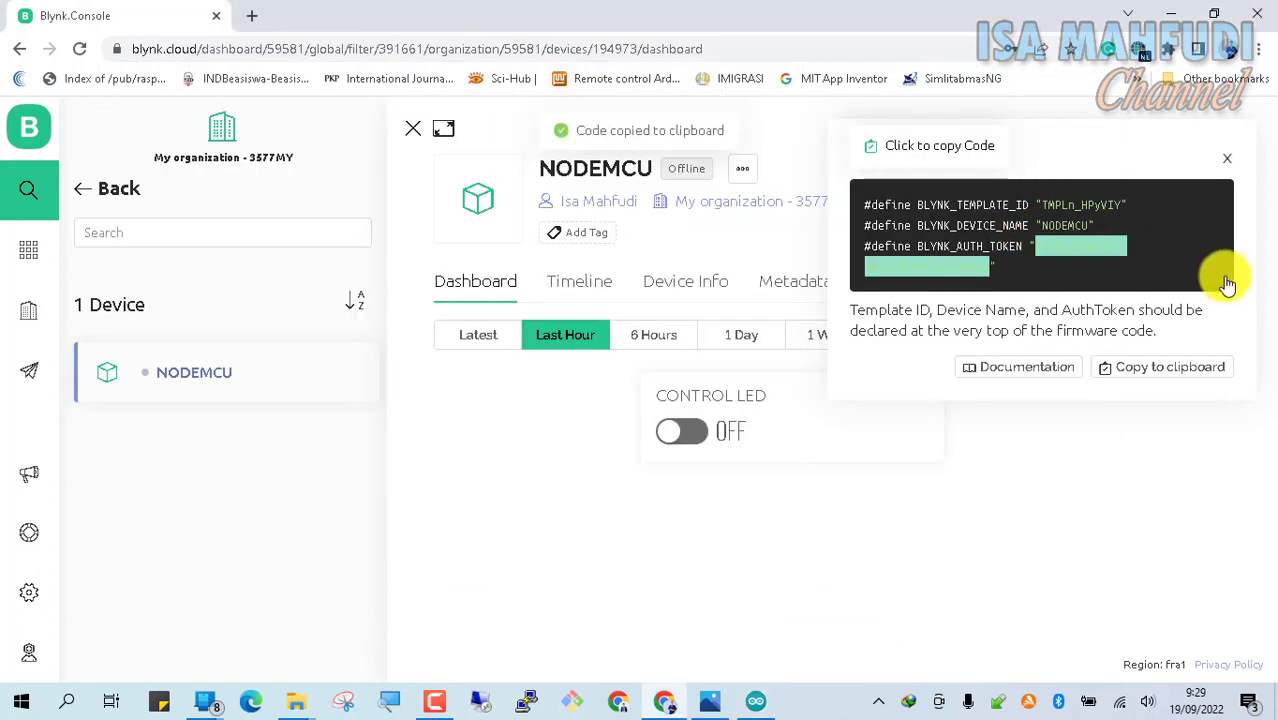